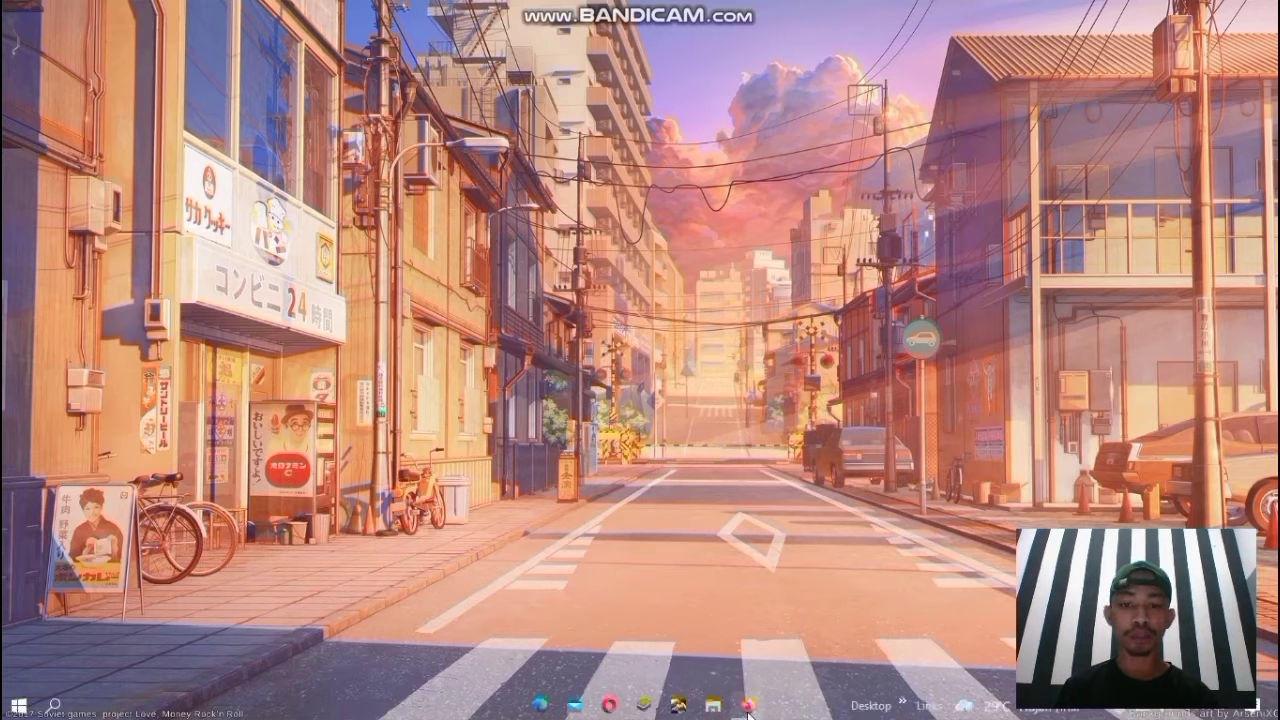
Switch to Firefox and examine the DHCP network diagram and device list in DHCP Server.pdf.
{"action": "left_click", "coordinate": [748, 625]}
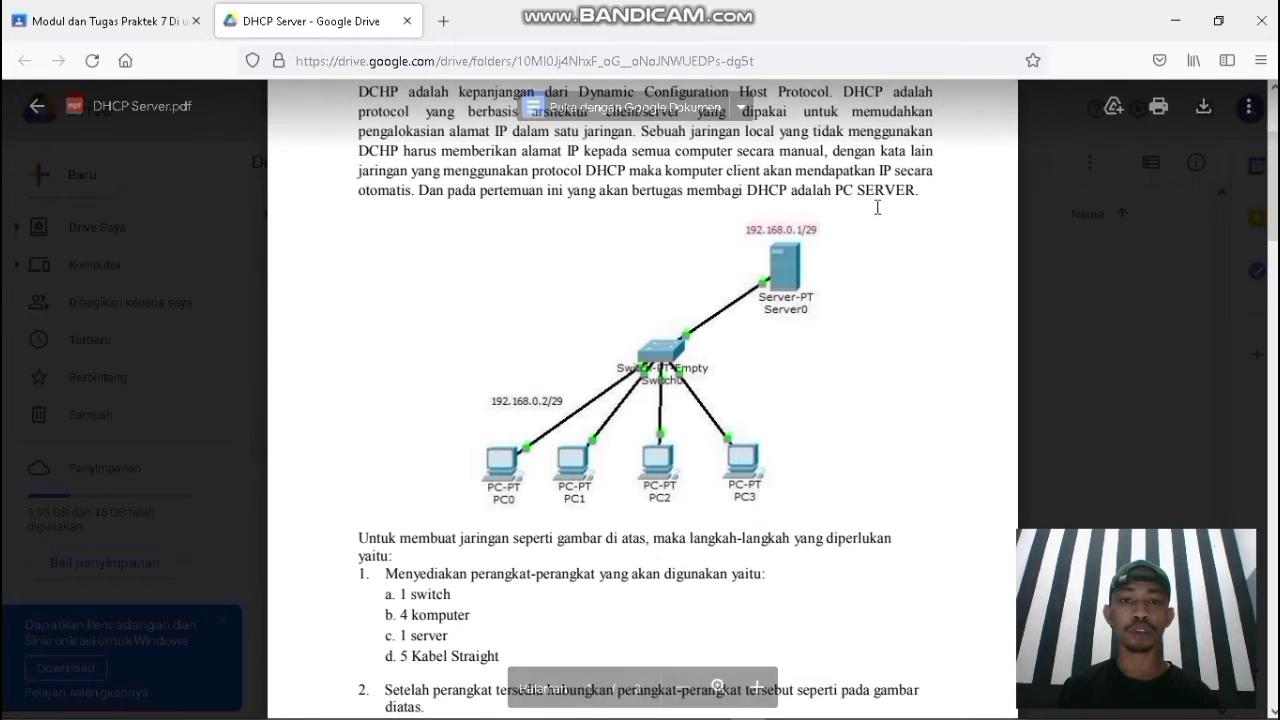
{"action": "left_click", "coordinate": [1165, 20]}
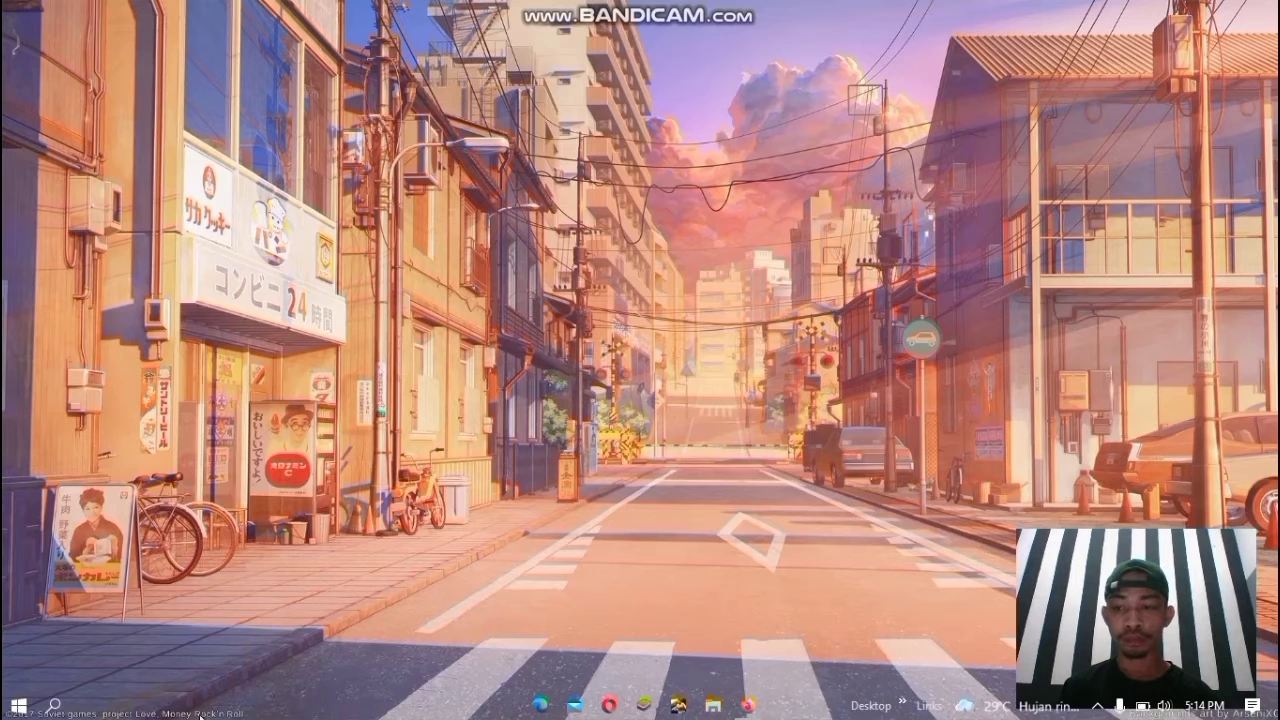
Launch Cisco Packet Tracer and maximize its window.
{"action": "left_click", "coordinate": [54, 705]}
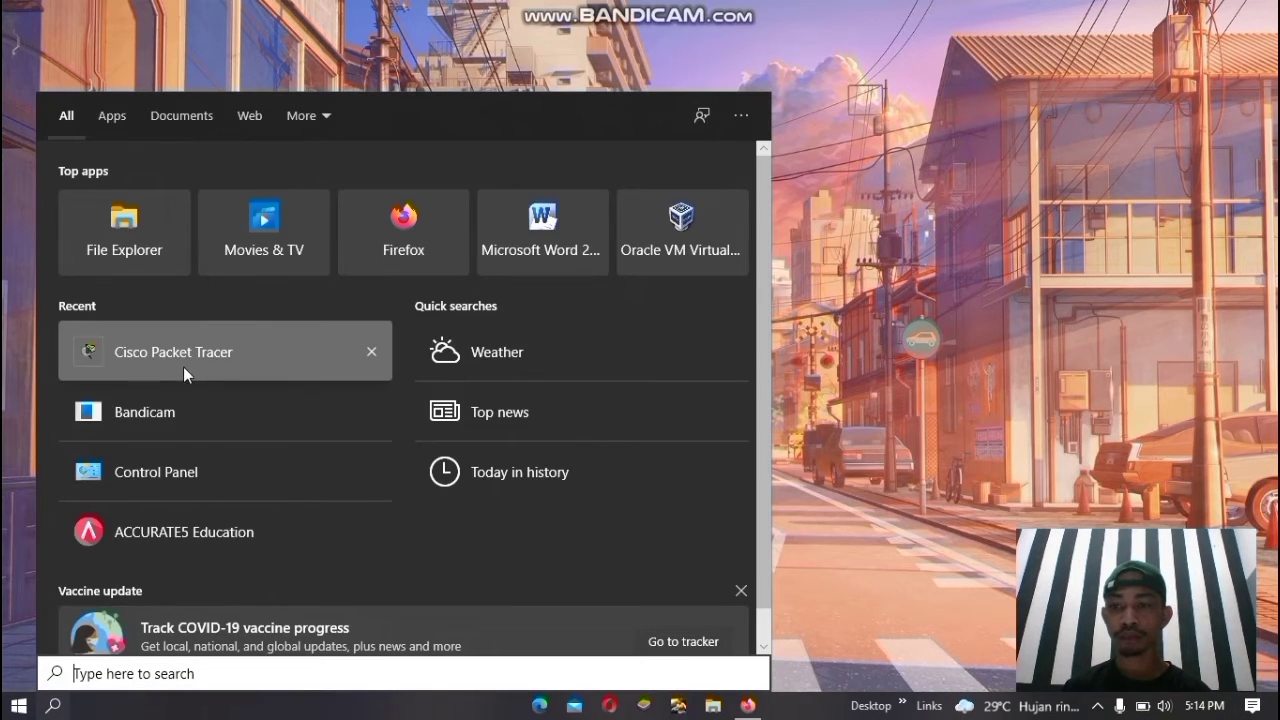
{"action": "left_click", "coordinate": [195, 357]}
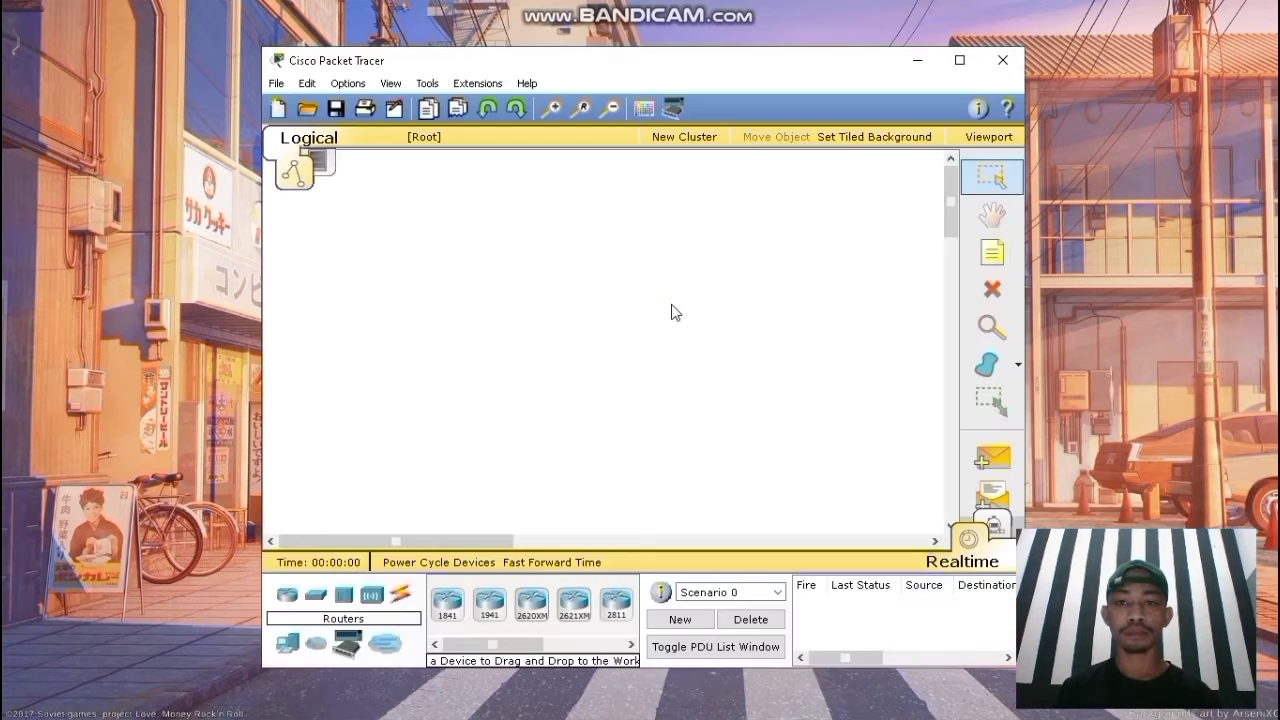
{"action": "left_click", "coordinate": [955, 62]}
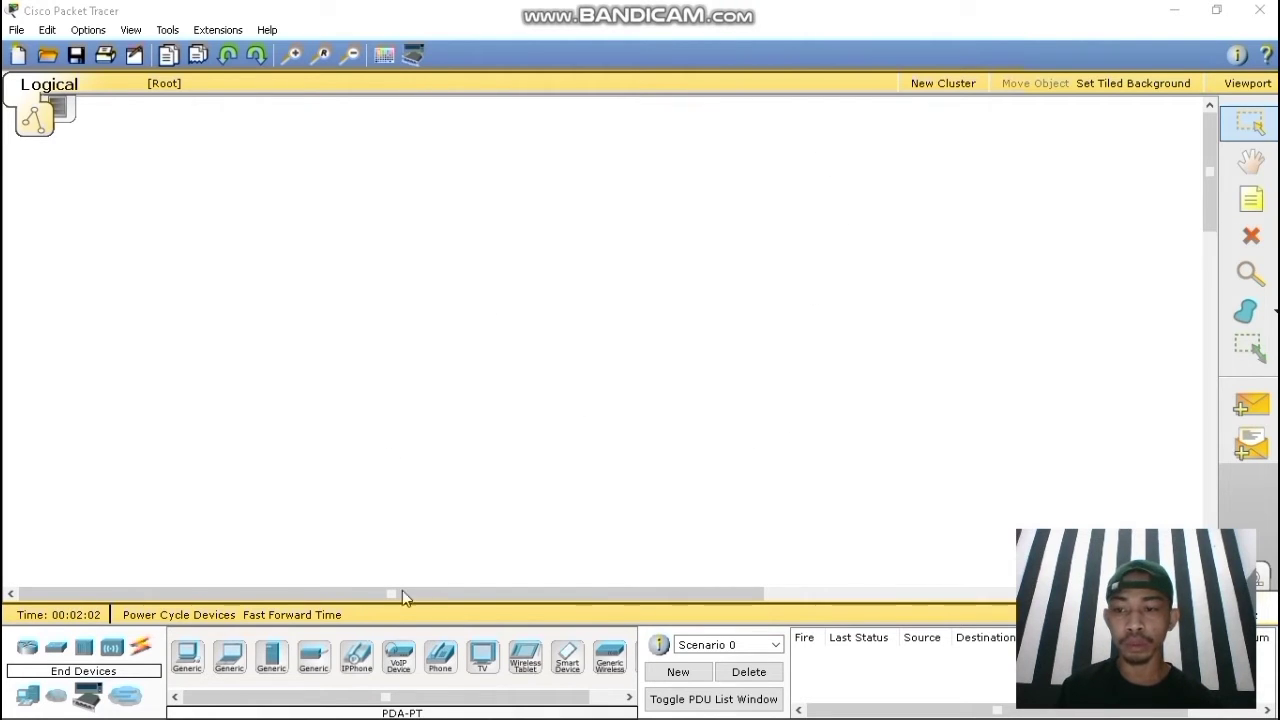
Place a 2950-24 switch in the middle of the logical workspace and a generic server above it.
{"action": "left_click", "coordinate": [56, 647]}
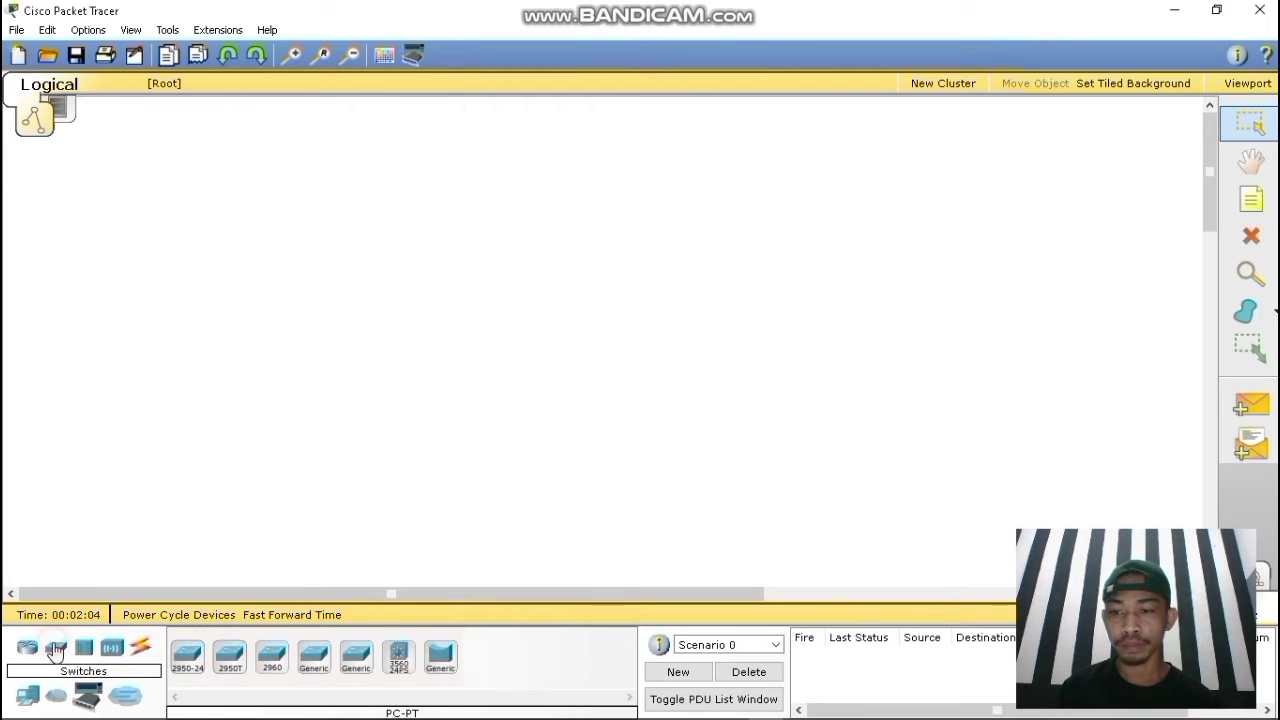
{"action": "left_click", "coordinate": [185, 660]}
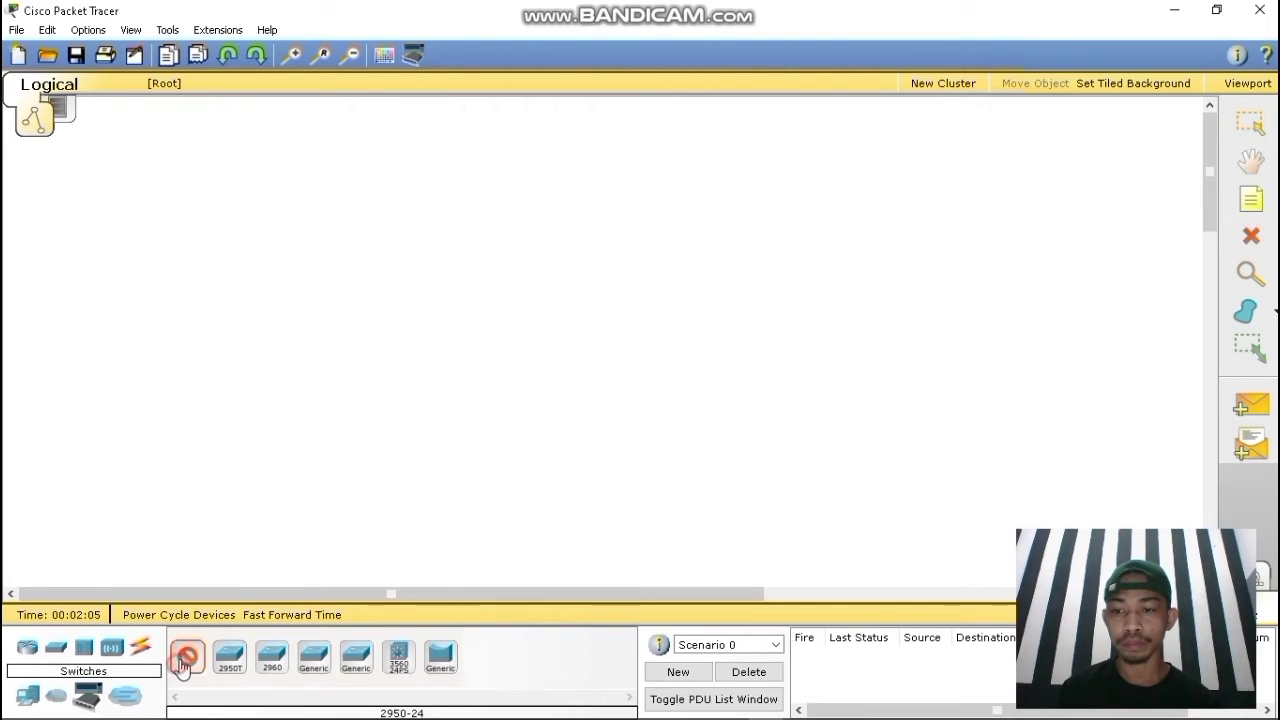
{"action": "left_click", "coordinate": [529, 287]}
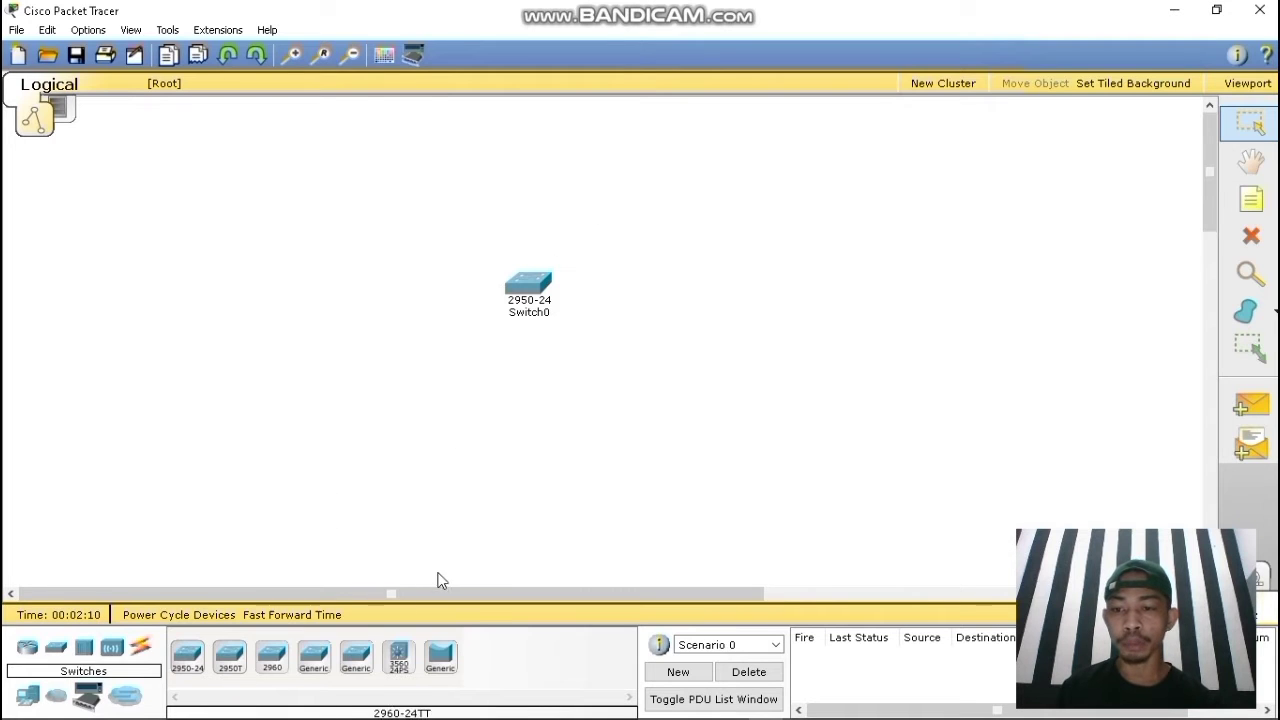
{"action": "left_click", "coordinate": [28, 697]}
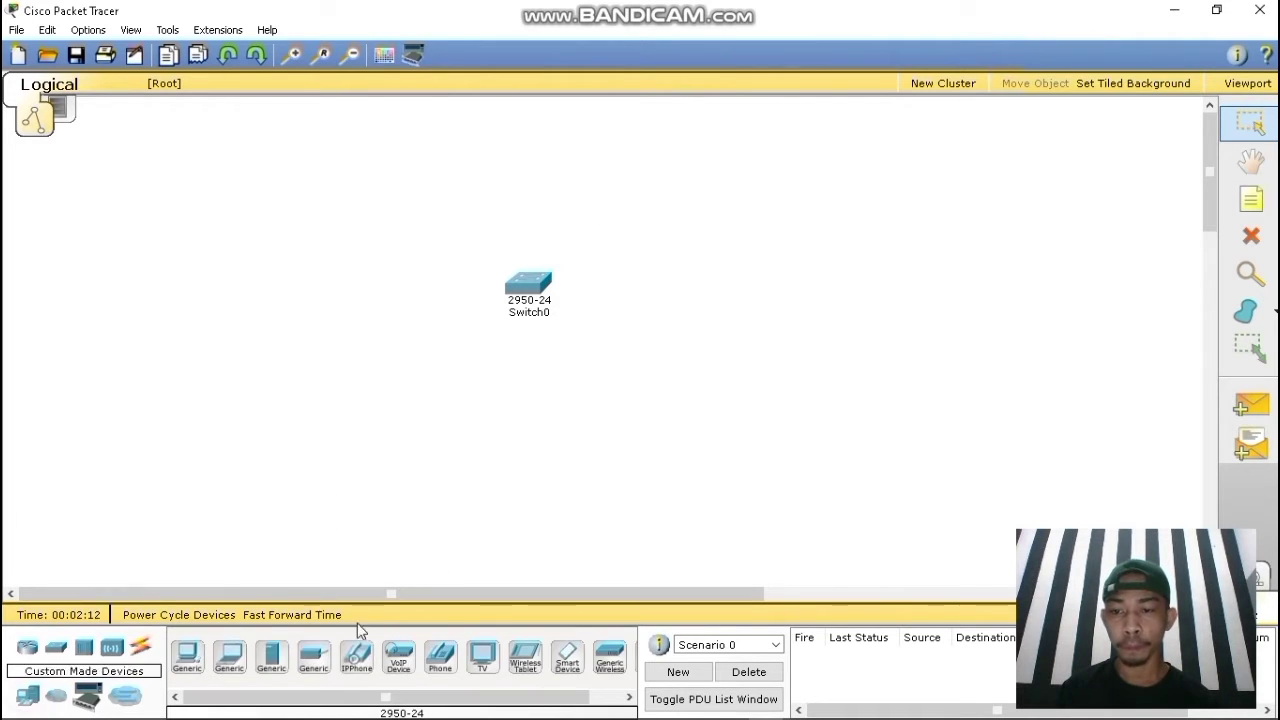
{"action": "left_click", "coordinate": [266, 660]}
{"action": "left_click", "coordinate": [543, 189]}
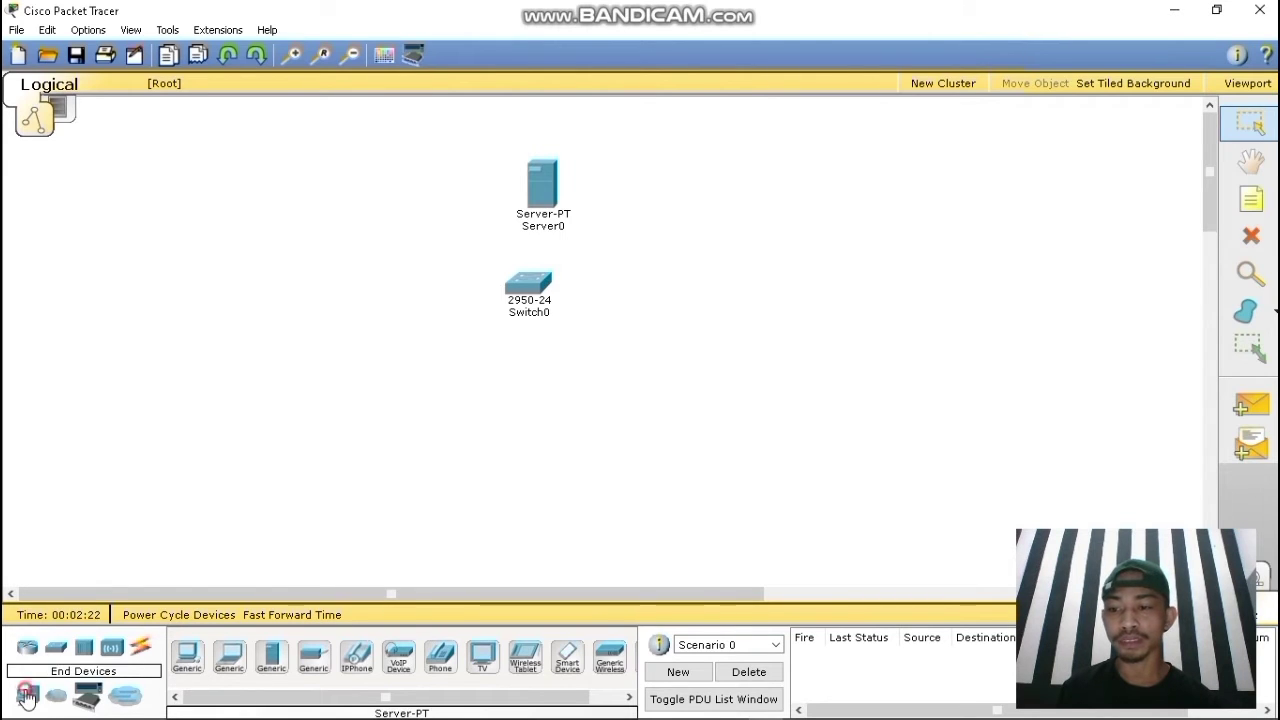
Place four generic PCs in a row below the switch.
{"action": "left_click", "coordinate": [187, 655]}
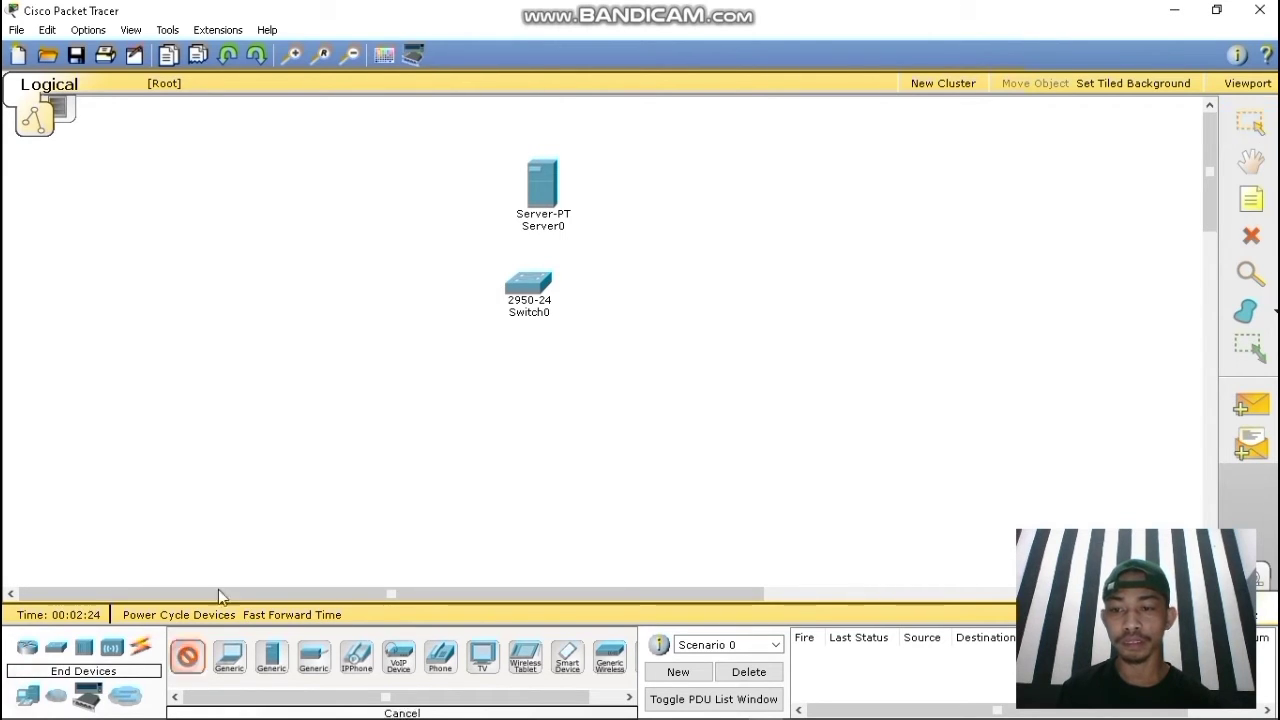
{"action": "left_click", "coordinate": [306, 415]}
{"action": "left_click", "coordinate": [187, 655]}
{"action": "left_click", "coordinate": [390, 437]}
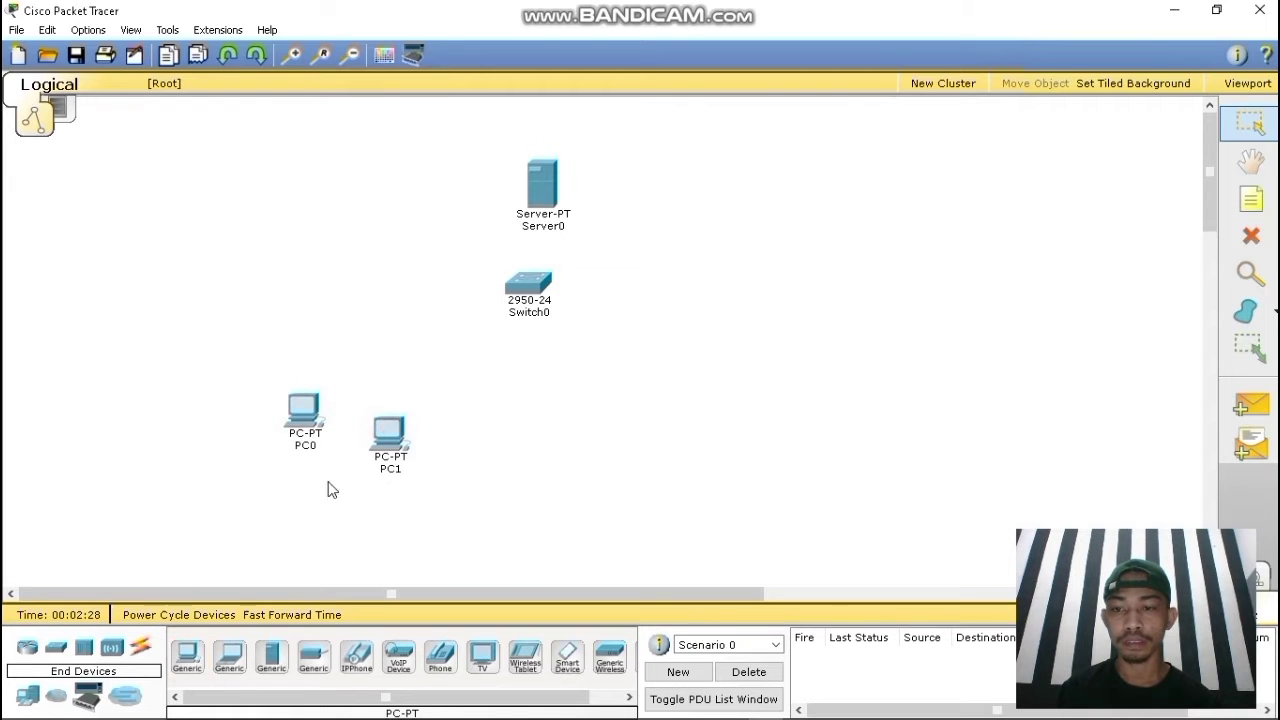
{"action": "left_click", "coordinate": [187, 655]}
{"action": "left_click", "coordinate": [500, 458]}
{"action": "left_click", "coordinate": [634, 450]}
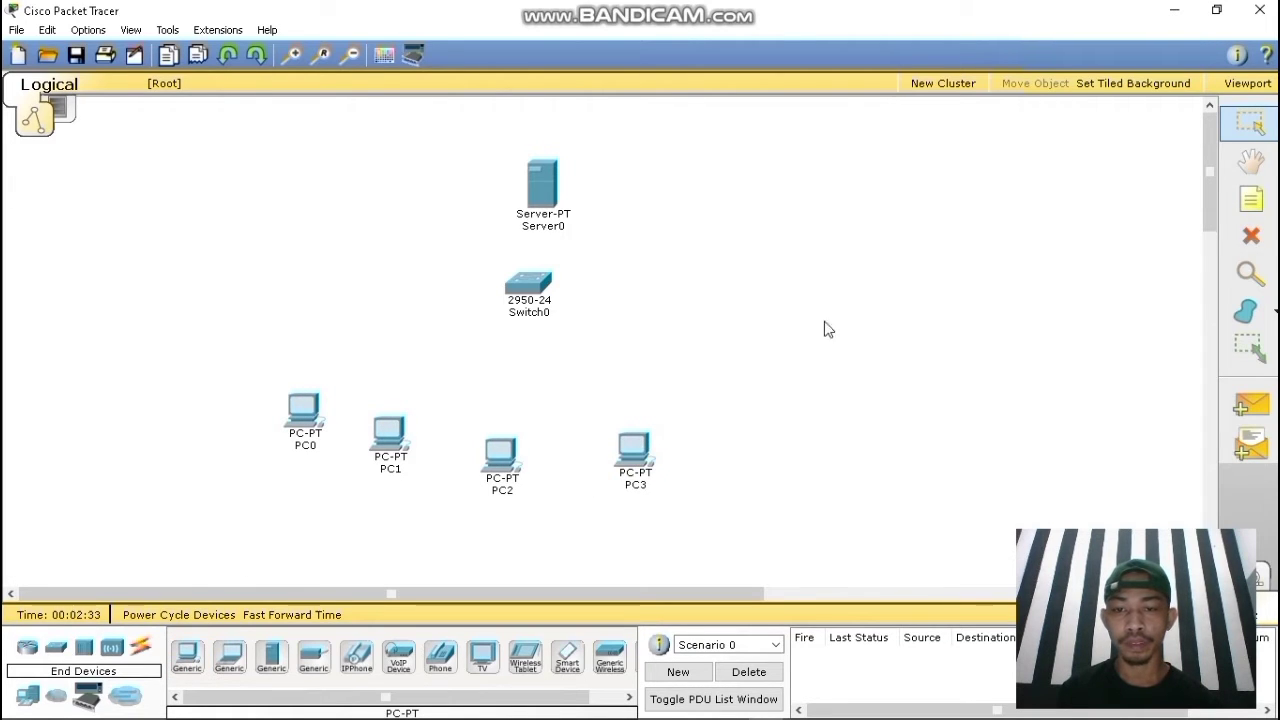
Reposition PC3, PC2 and PC1 to the right so the PCs are spread more evenly beneath the switch.
{"action": "left_click", "coordinate": [806, 358]}
{"action": "left_click_drag", "start_coordinate": [618, 460], "coordinate": [647, 431]}
{"action": "left_click_drag", "start_coordinate": [529, 450], "coordinate": [556, 432]}
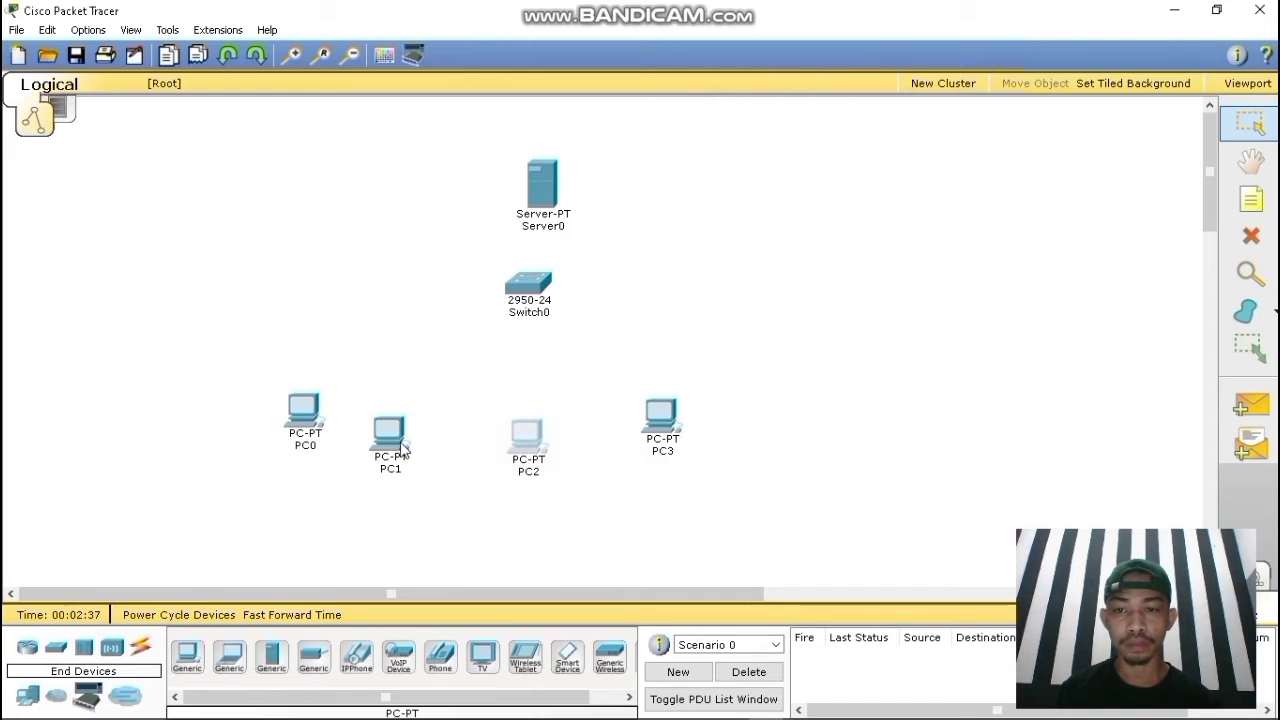
{"action": "left_click_drag", "start_coordinate": [396, 432], "coordinate": [446, 440]}
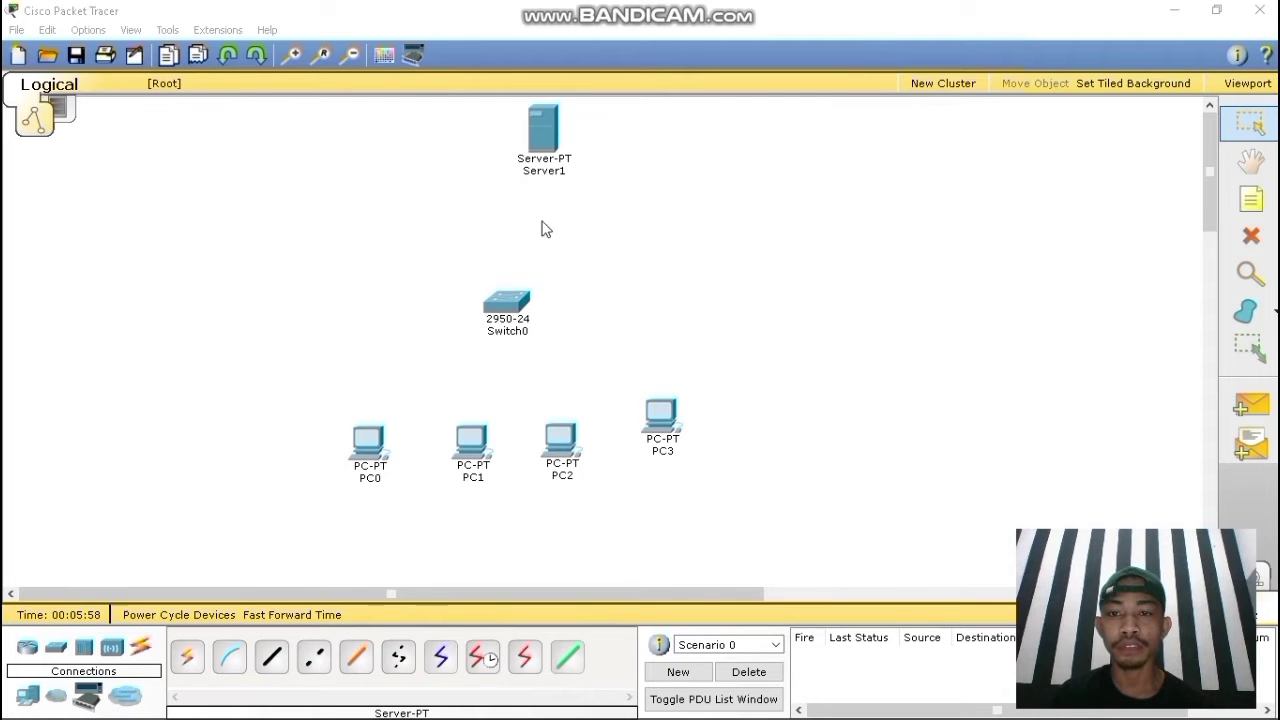
Connect the server to Switch0 with a copper straight-through cable.
{"action": "left_click", "coordinate": [274, 660]}
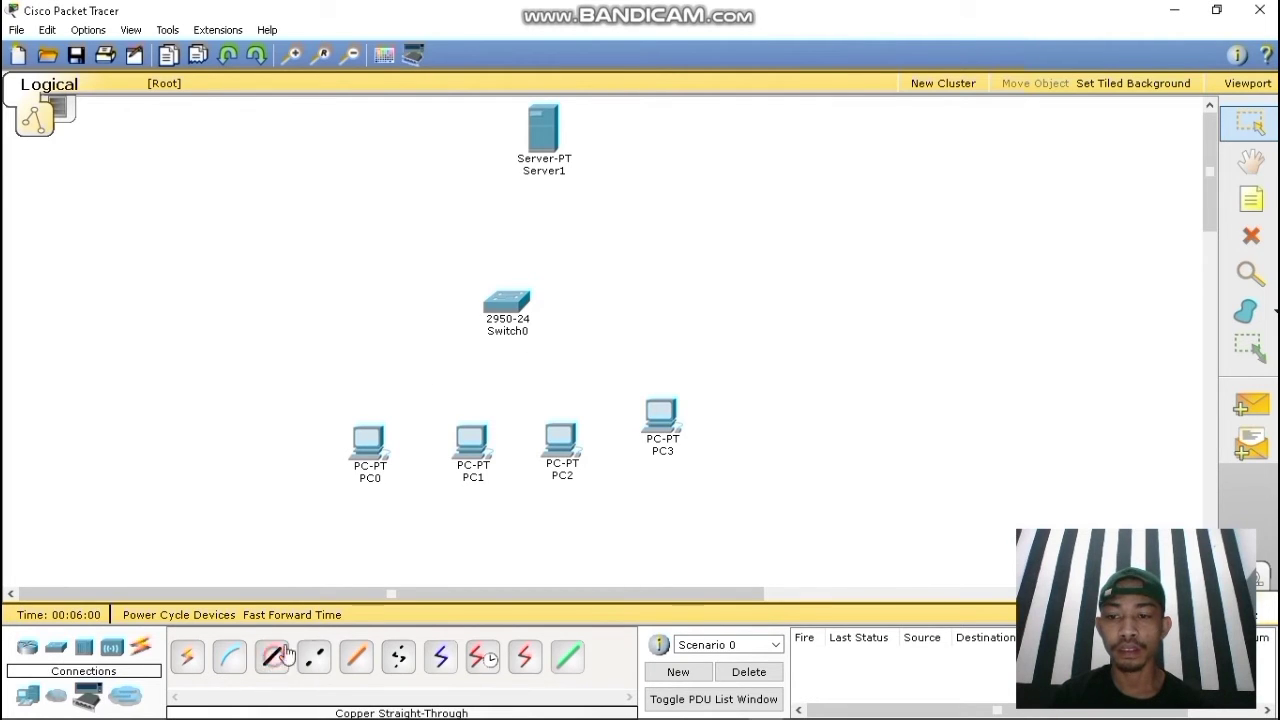
{"action": "left_click", "coordinate": [543, 140]}
{"action": "left_click", "coordinate": [575, 116]}
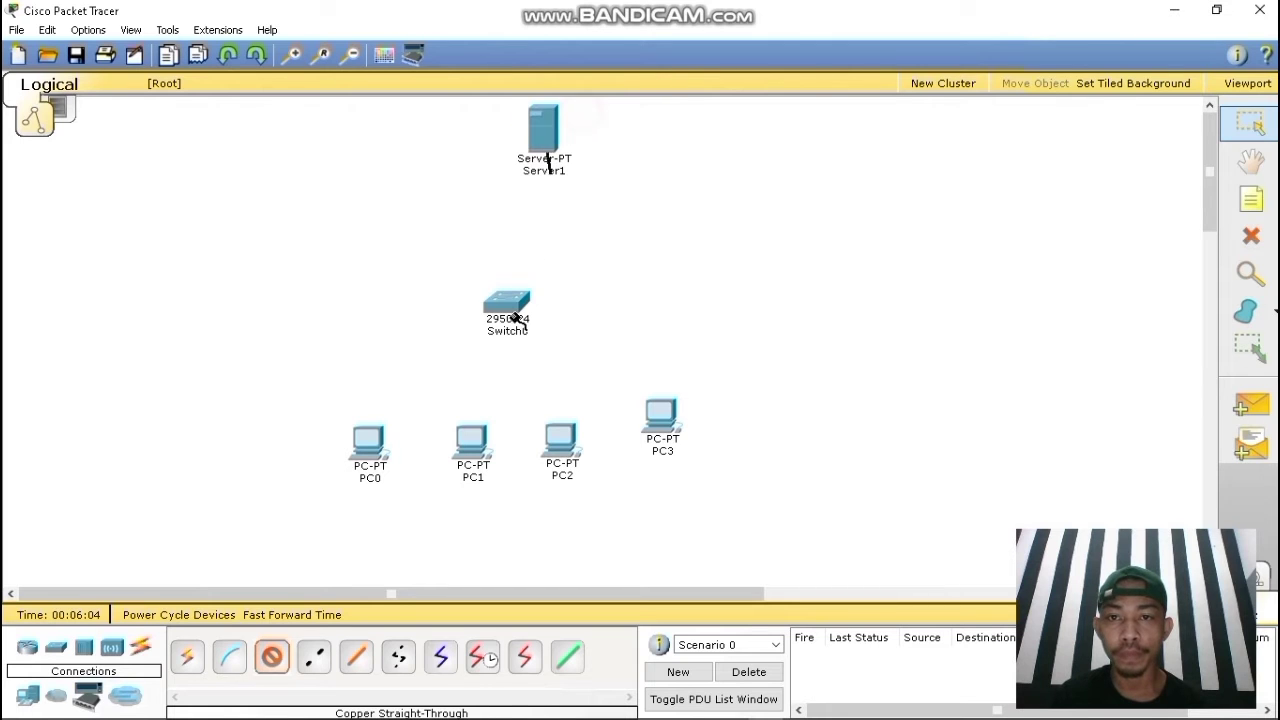
{"action": "left_click", "coordinate": [507, 302]}
{"action": "left_click", "coordinate": [557, 233]}
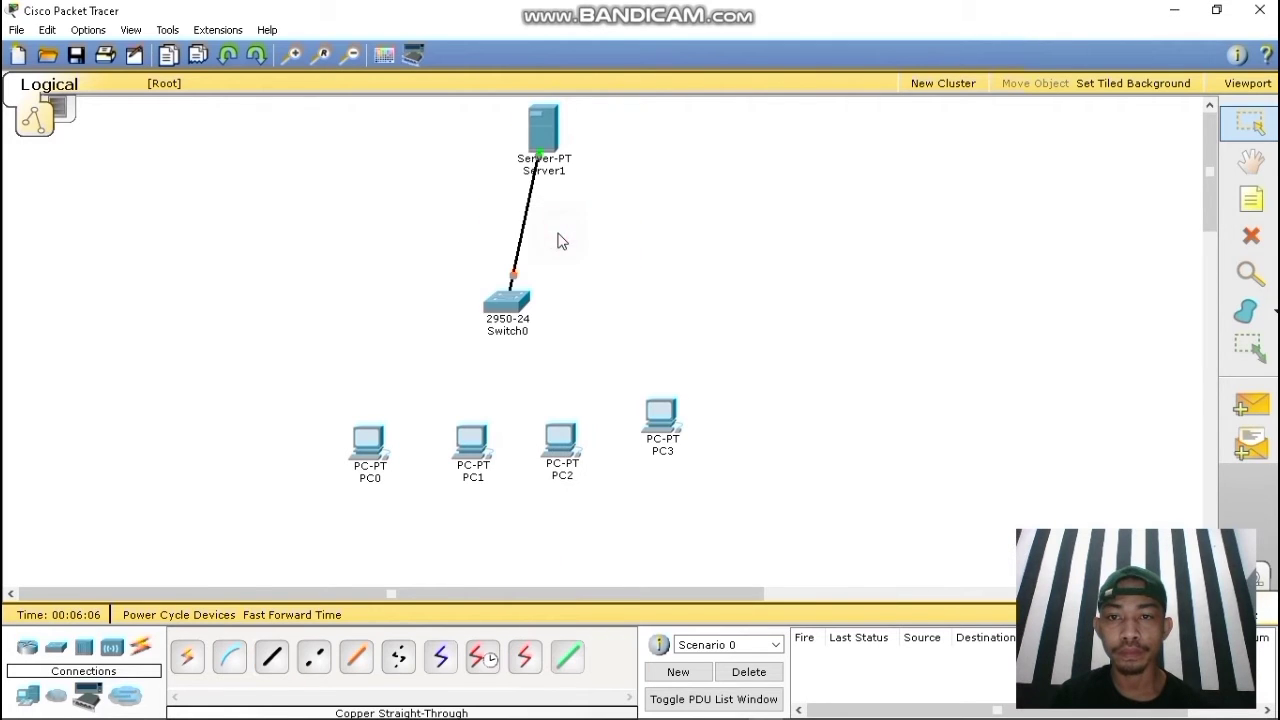
Connect PC0's FastEthernet0 port to Switch0 with a copper straight-through cable.
{"action": "left_click", "coordinate": [273, 656]}
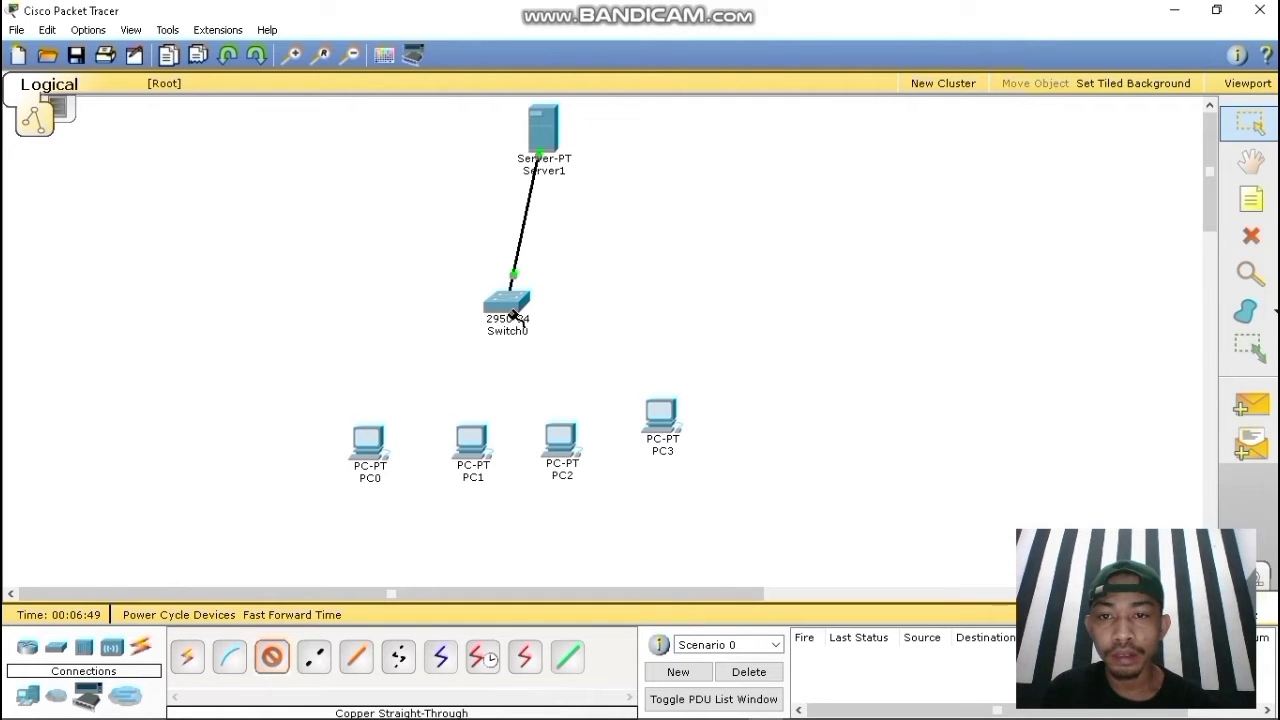
{"action": "mouse_move", "coordinate": [512, 311]}
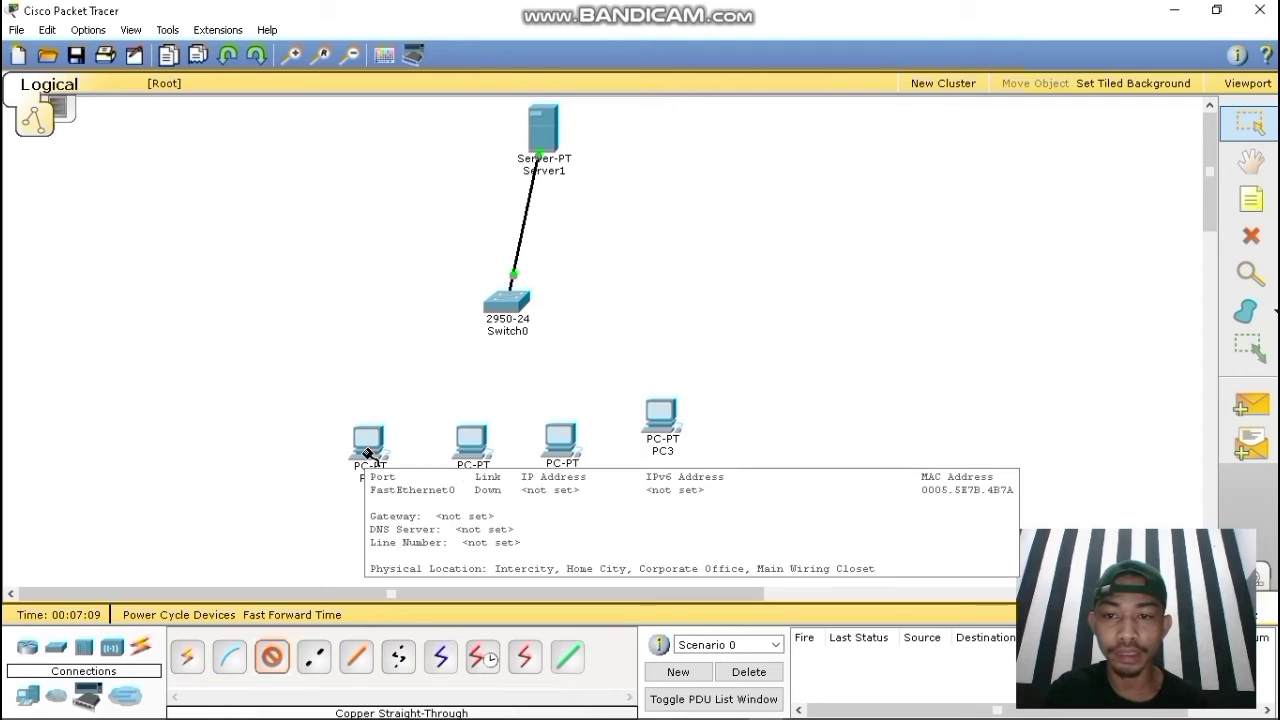
{"action": "left_click", "coordinate": [368, 445]}
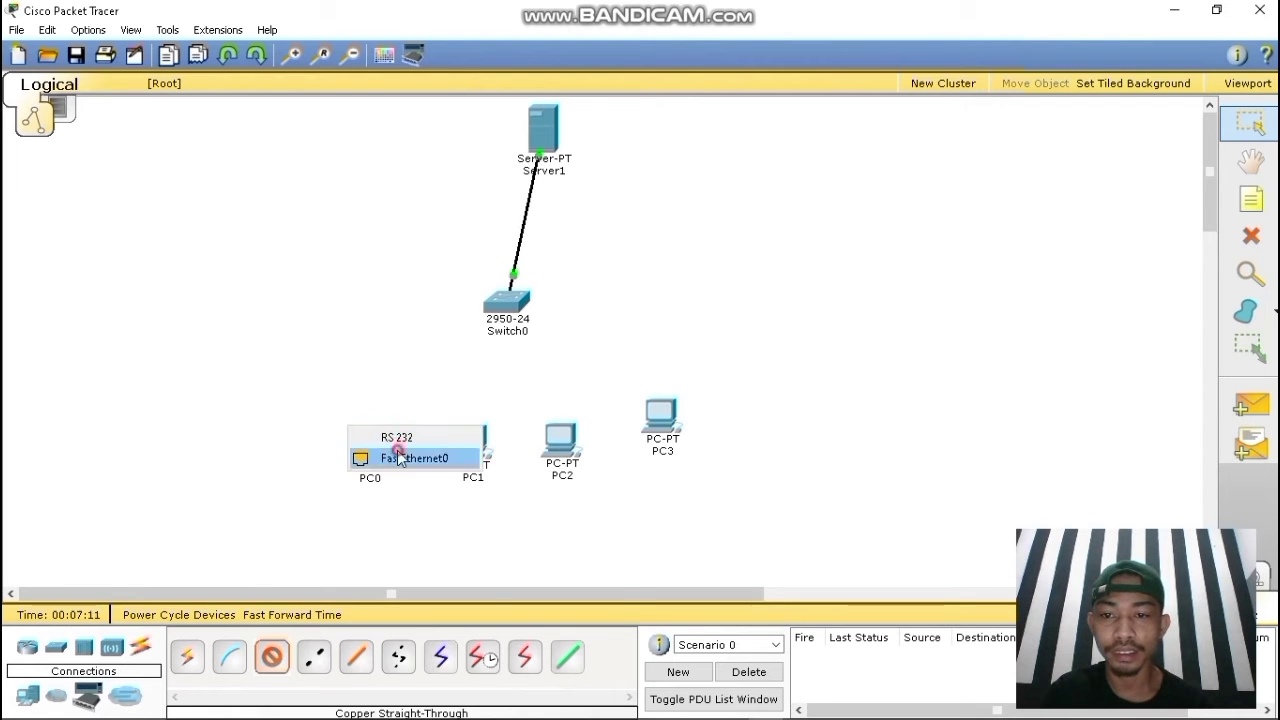
{"action": "left_click", "coordinate": [405, 457]}
{"action": "left_click", "coordinate": [502, 300]}
{"action": "left_click", "coordinate": [538, 253]}
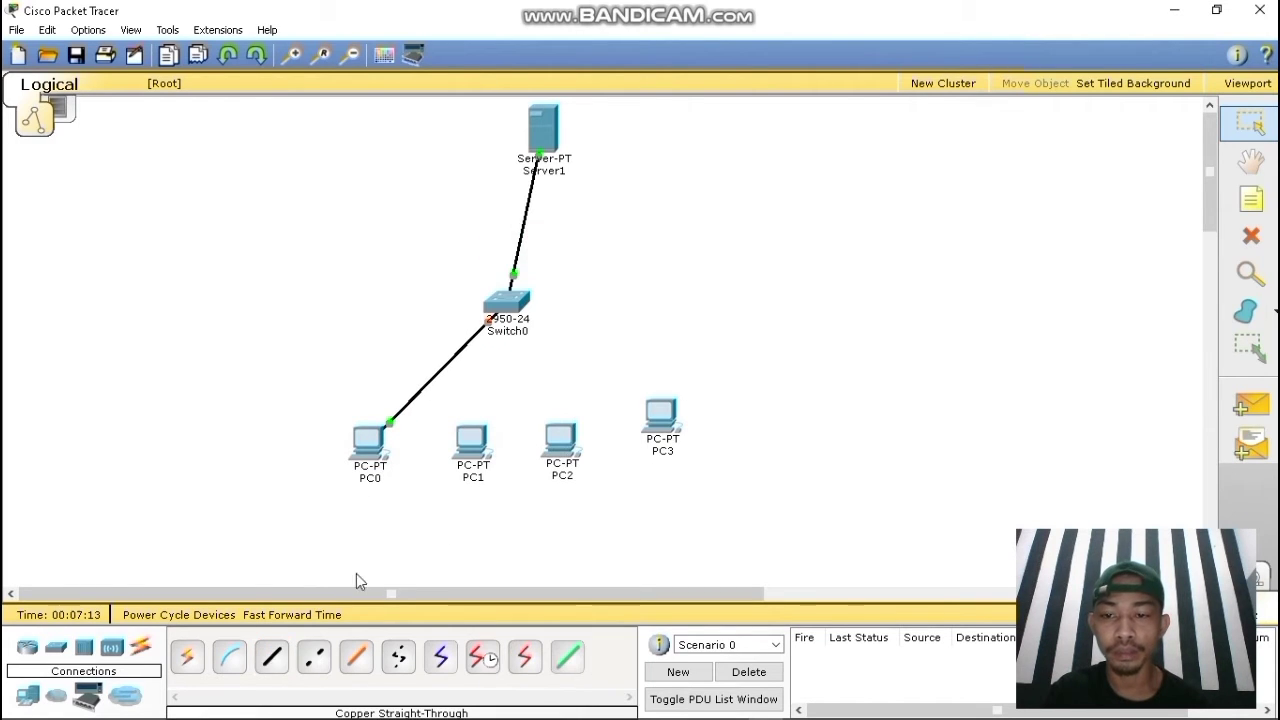
Connect PC1's FastEthernet0 port to Switch0 with a copper straight-through cable.
{"action": "left_click", "coordinate": [271, 656]}
{"action": "left_click", "coordinate": [475, 450]}
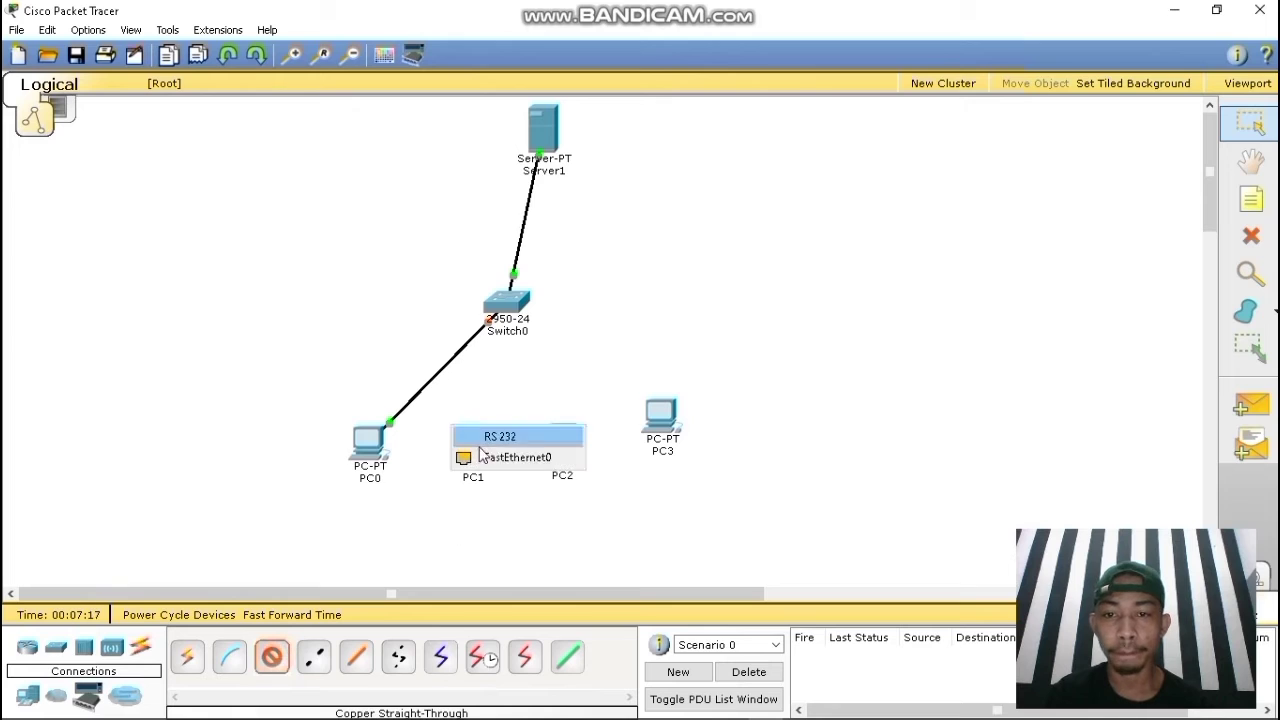
{"action": "left_click", "coordinate": [488, 451]}
{"action": "left_click", "coordinate": [505, 302]}
{"action": "left_click", "coordinate": [534, 272]}
Connect PC2's FastEthernet0 port to FastEthernet0/4 on Switch0 with a copper straight-through cable.
{"action": "left_click", "coordinate": [269, 656]}
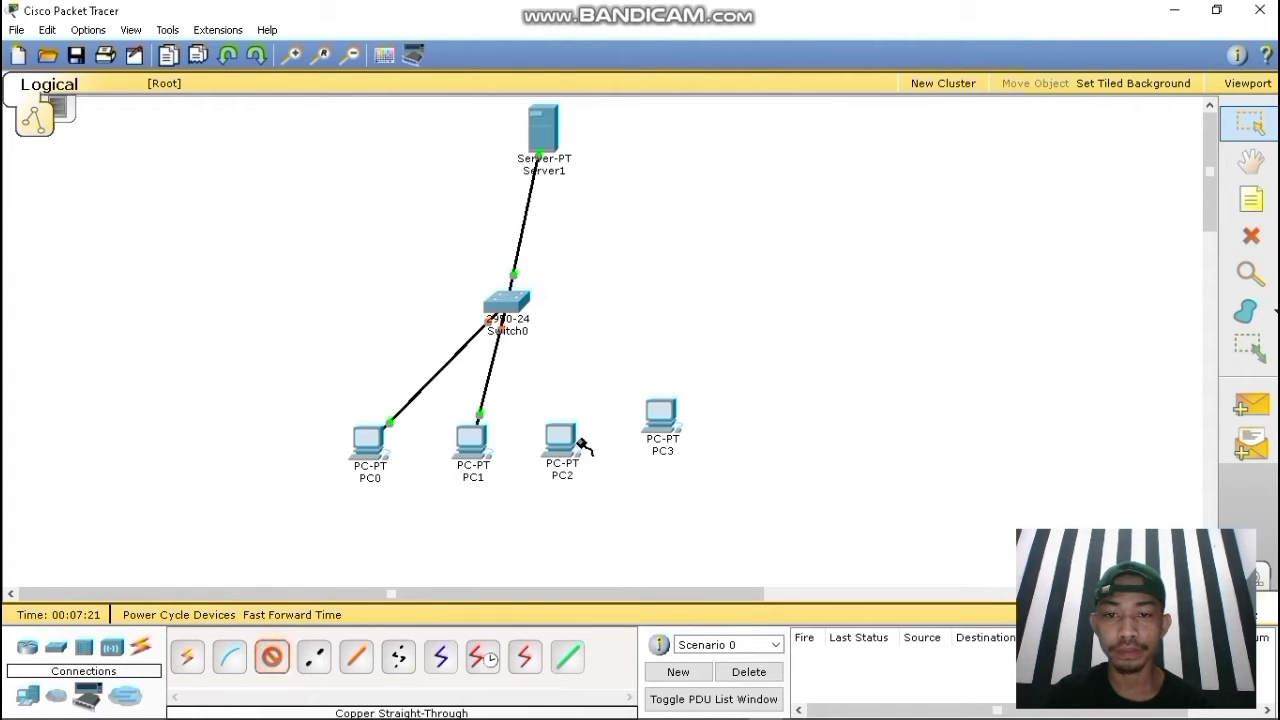
{"action": "left_click", "coordinate": [562, 438]}
{"action": "left_click", "coordinate": [553, 455]}
{"action": "left_click", "coordinate": [507, 303]}
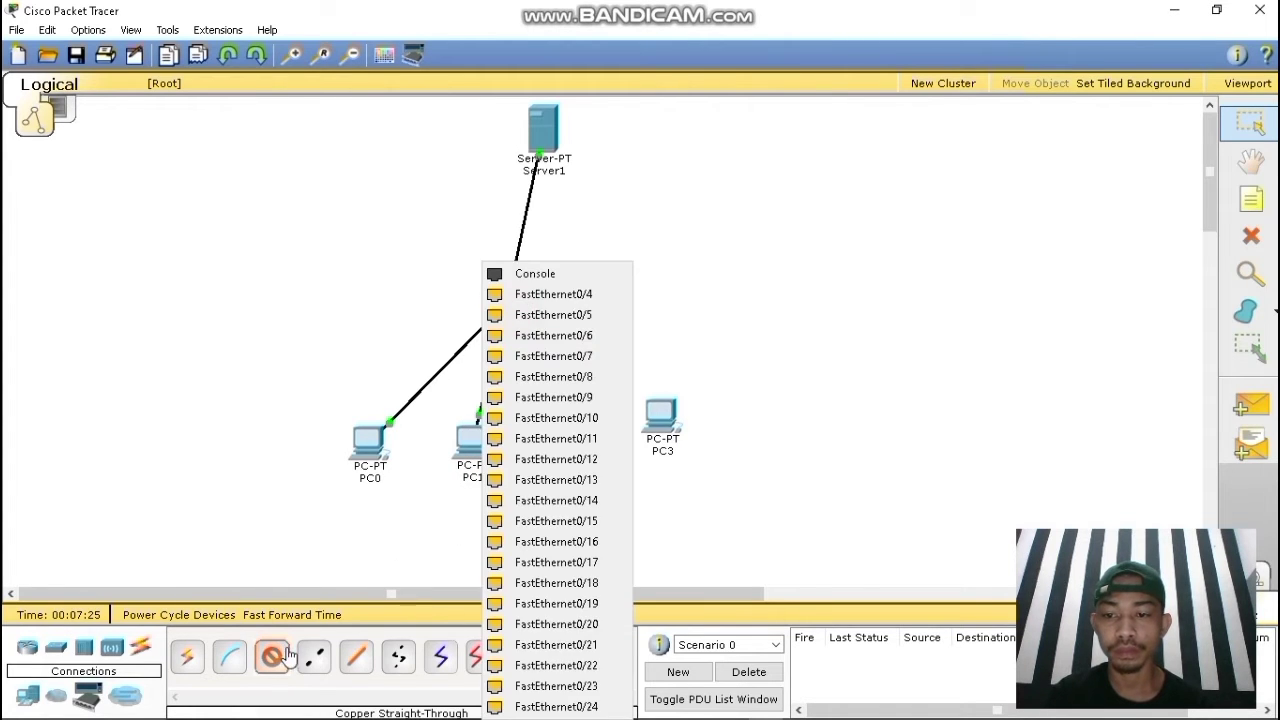
{"action": "left_click", "coordinate": [556, 295]}
Connect PC3's FastEthernet0 port to Switch0 with a copper straight-through cable.
{"action": "left_click", "coordinate": [660, 420]}
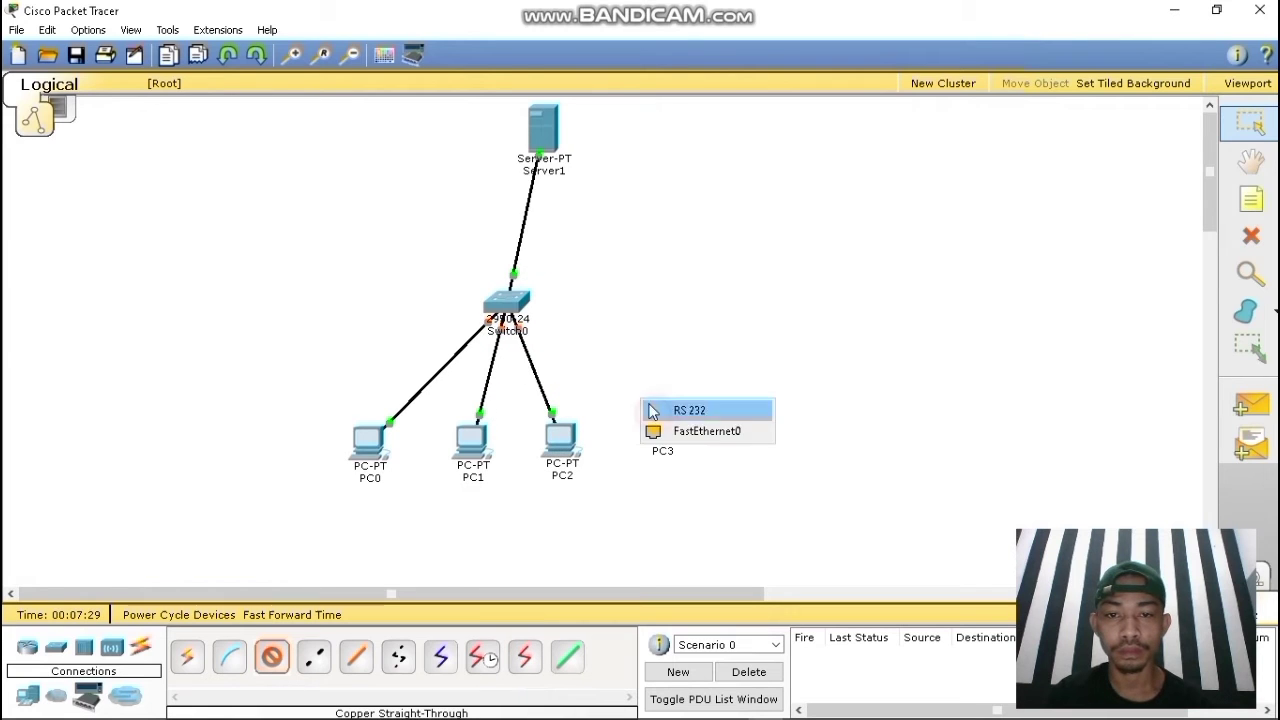
{"action": "left_click", "coordinate": [686, 431]}
{"action": "left_click", "coordinate": [505, 302]}
{"action": "left_click", "coordinate": [508, 313]}
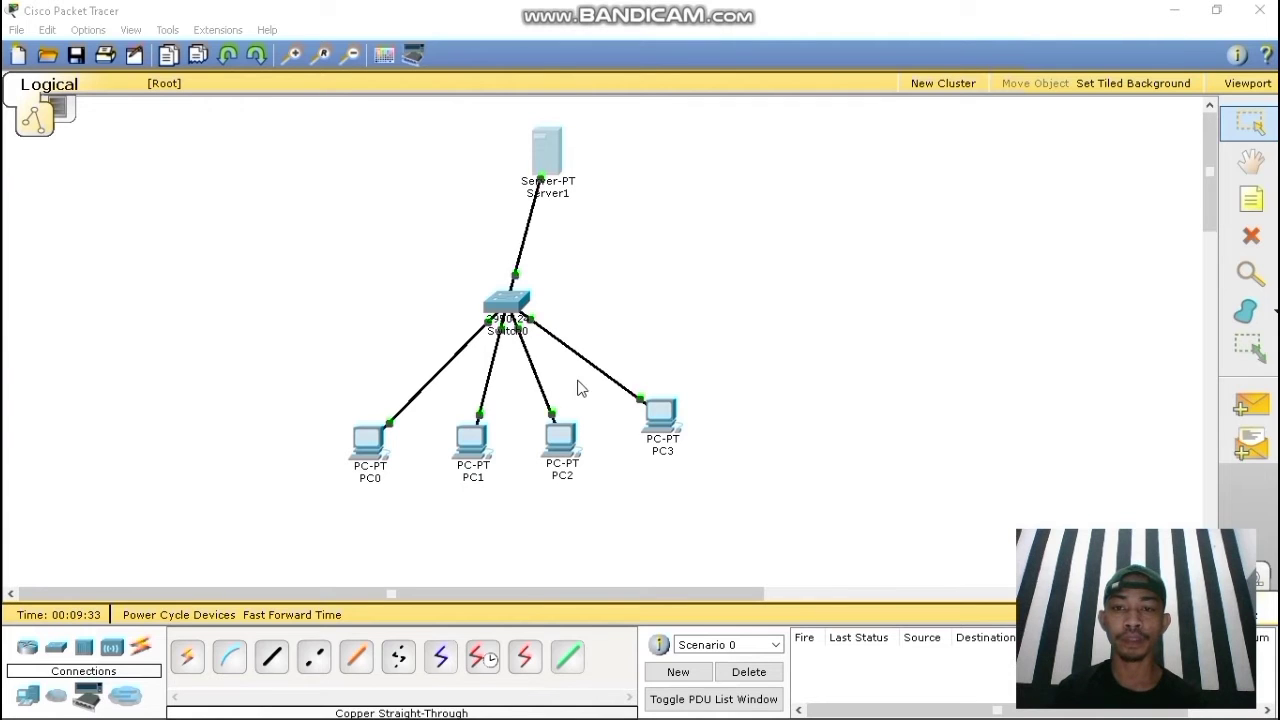
{"action": "mouse_move", "coordinate": [666, 8]}
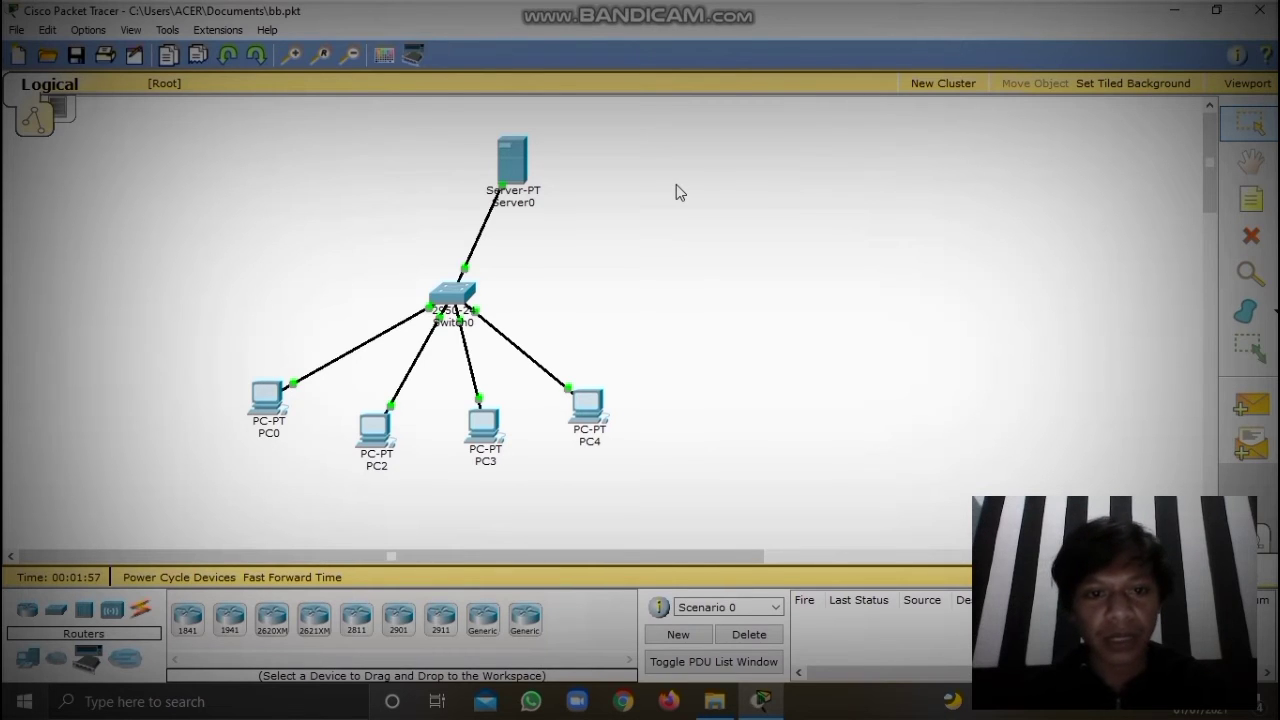
{"action": "left_click_drag", "start_coordinate": [203, 354], "coordinate": [703, 540]}
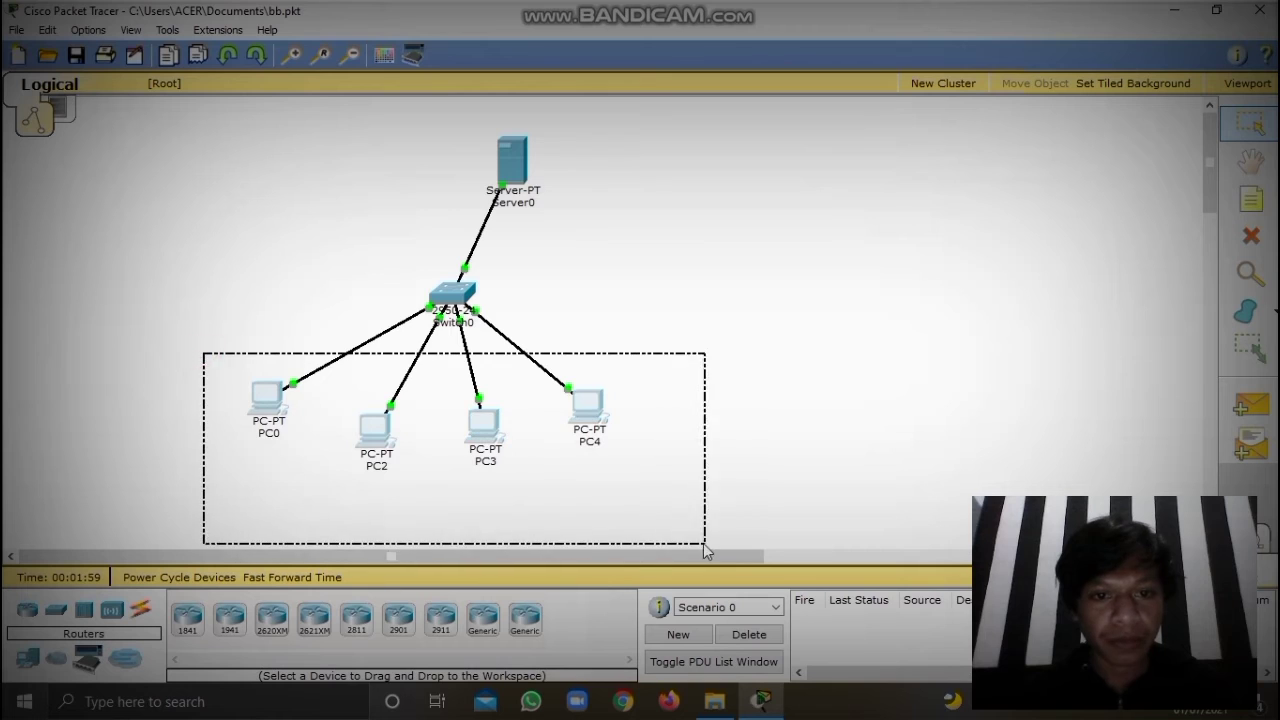
{"action": "left_click", "coordinate": [689, 331]}
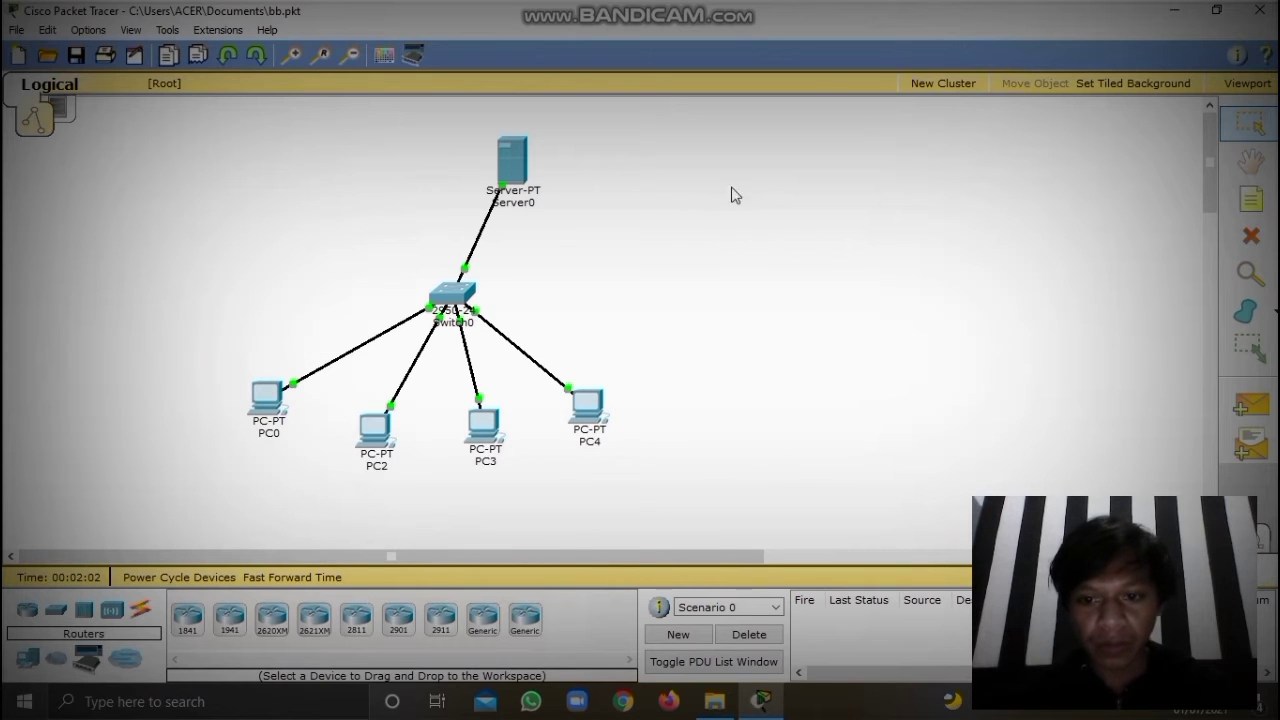
Give Server0 the static IP address 192.168.1.3 with subnet mask 255.255.255.0 in its IP configuration.
{"action": "left_click", "coordinate": [513, 163]}
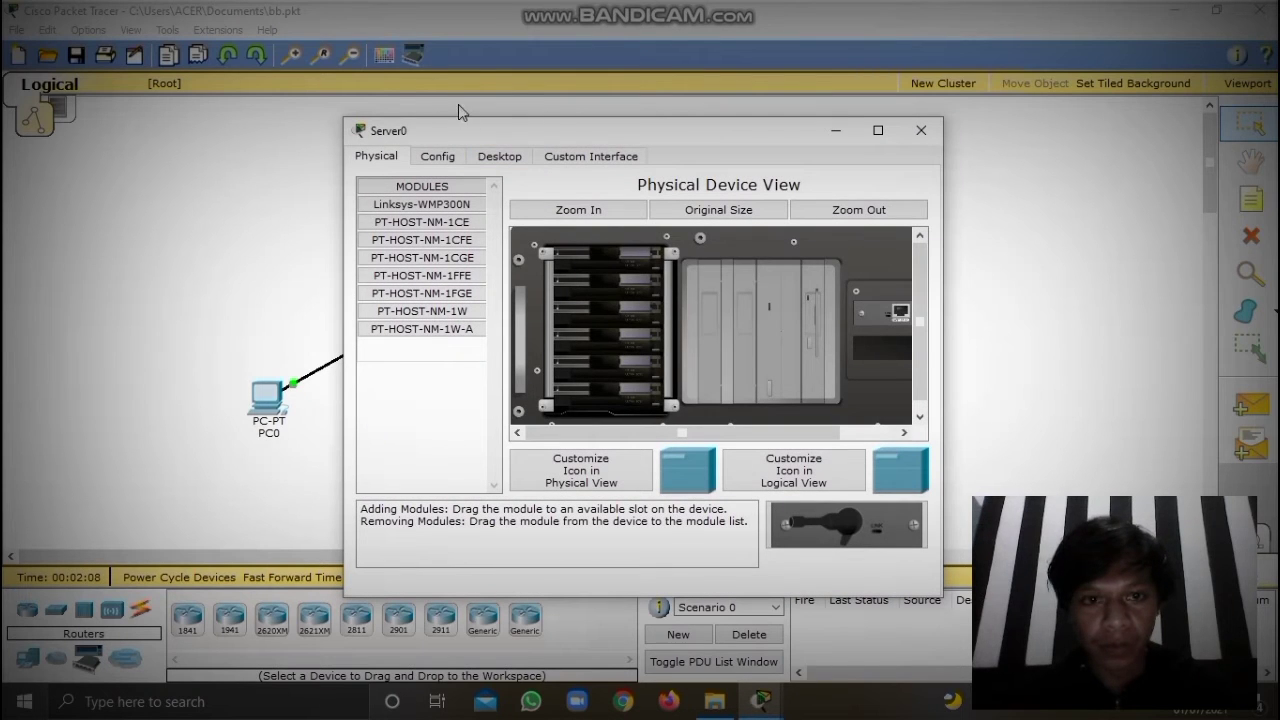
{"action": "left_click", "coordinate": [492, 160]}
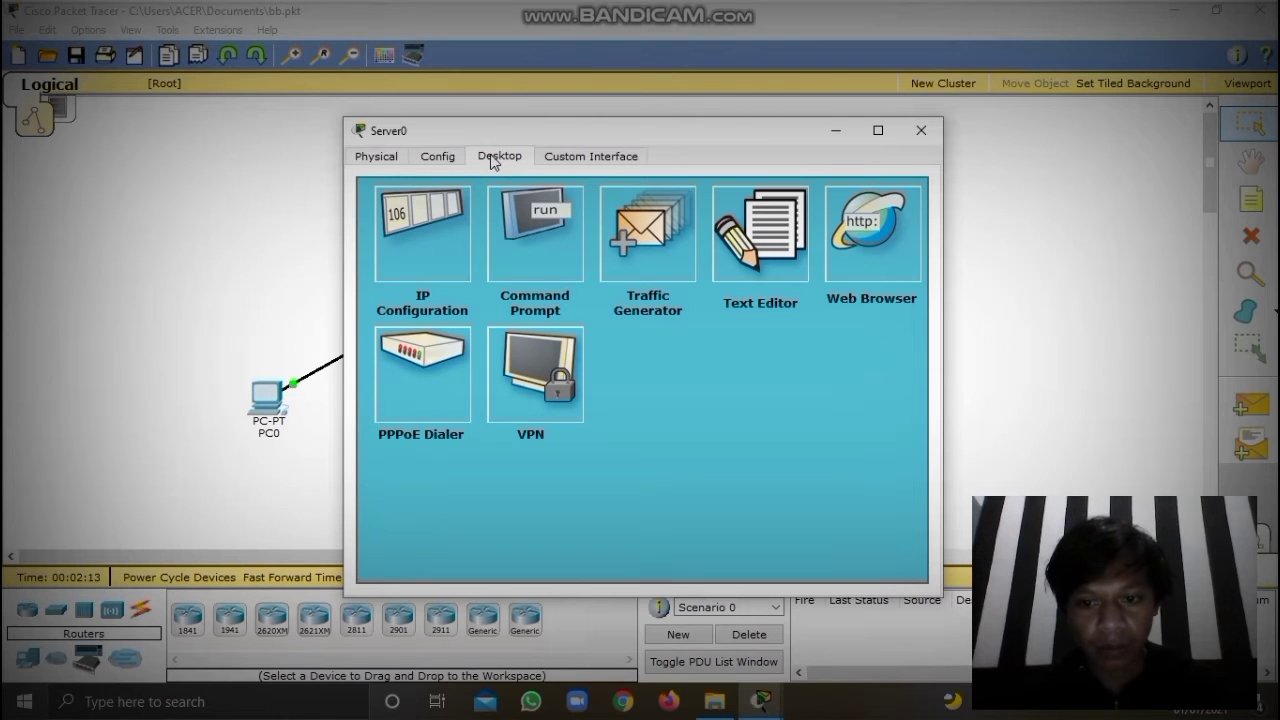
{"action": "left_click", "coordinate": [422, 236]}
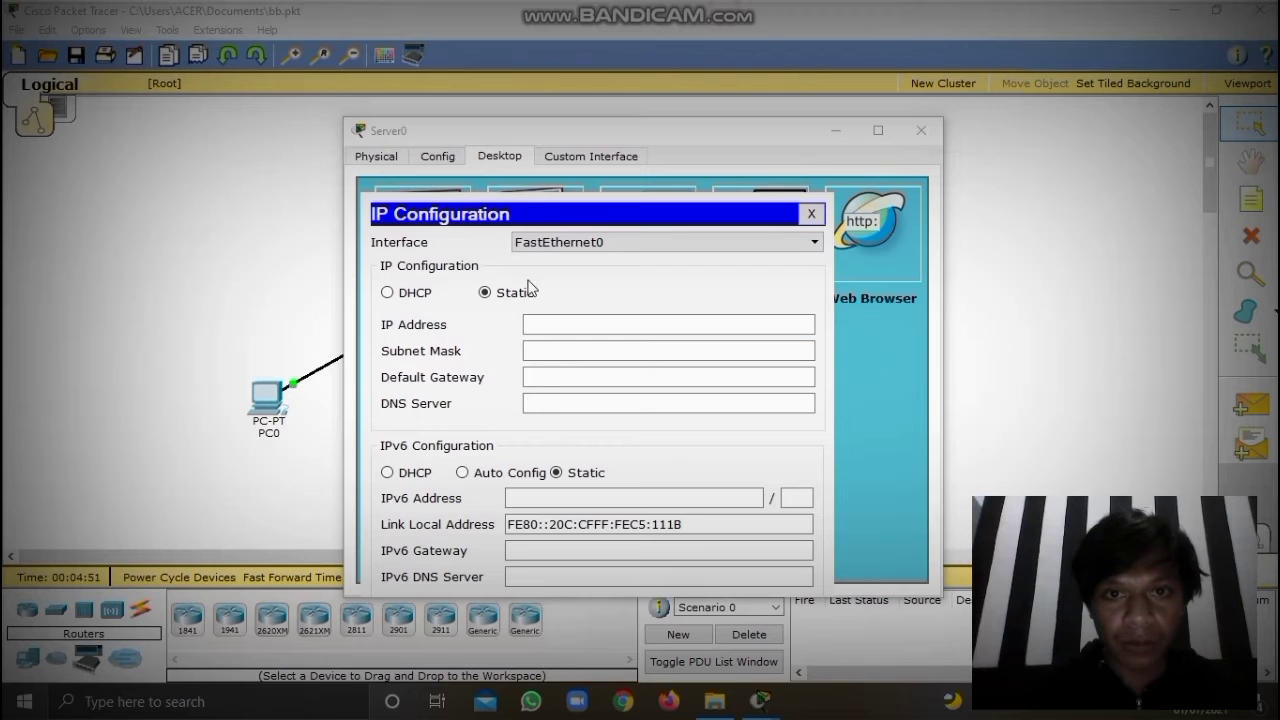
{"action": "left_click", "coordinate": [568, 324]}
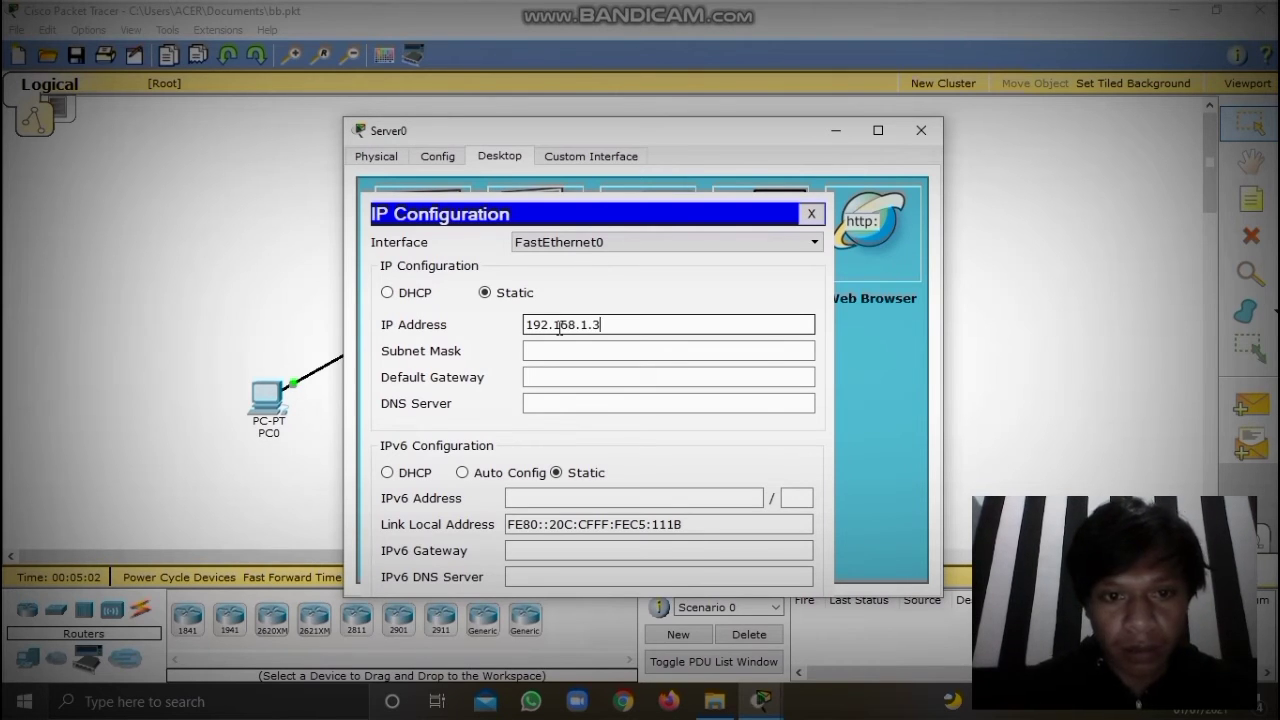
{"action": "left_click", "coordinate": [563, 350]}
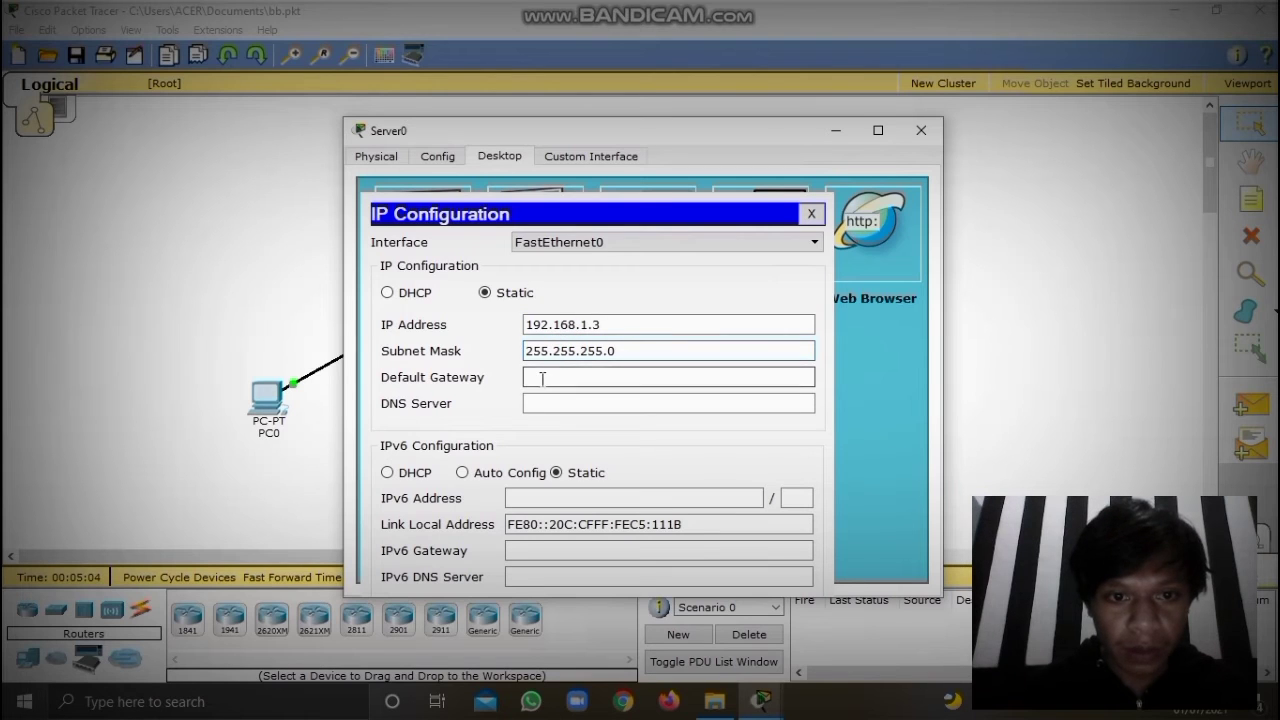
Set Server0's default gateway to 192.168.2.0 and close its IP configuration.
{"action": "left_click", "coordinate": [541, 378]}
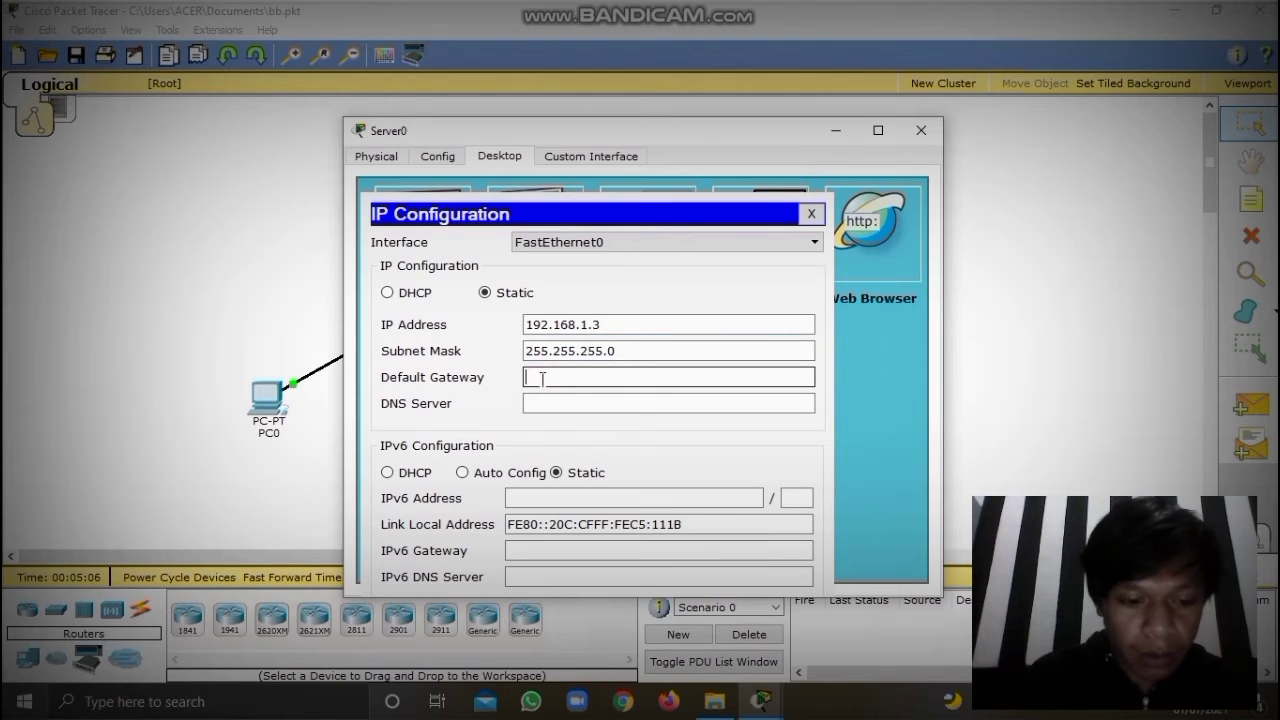
{"action": "type", "text": "192."}
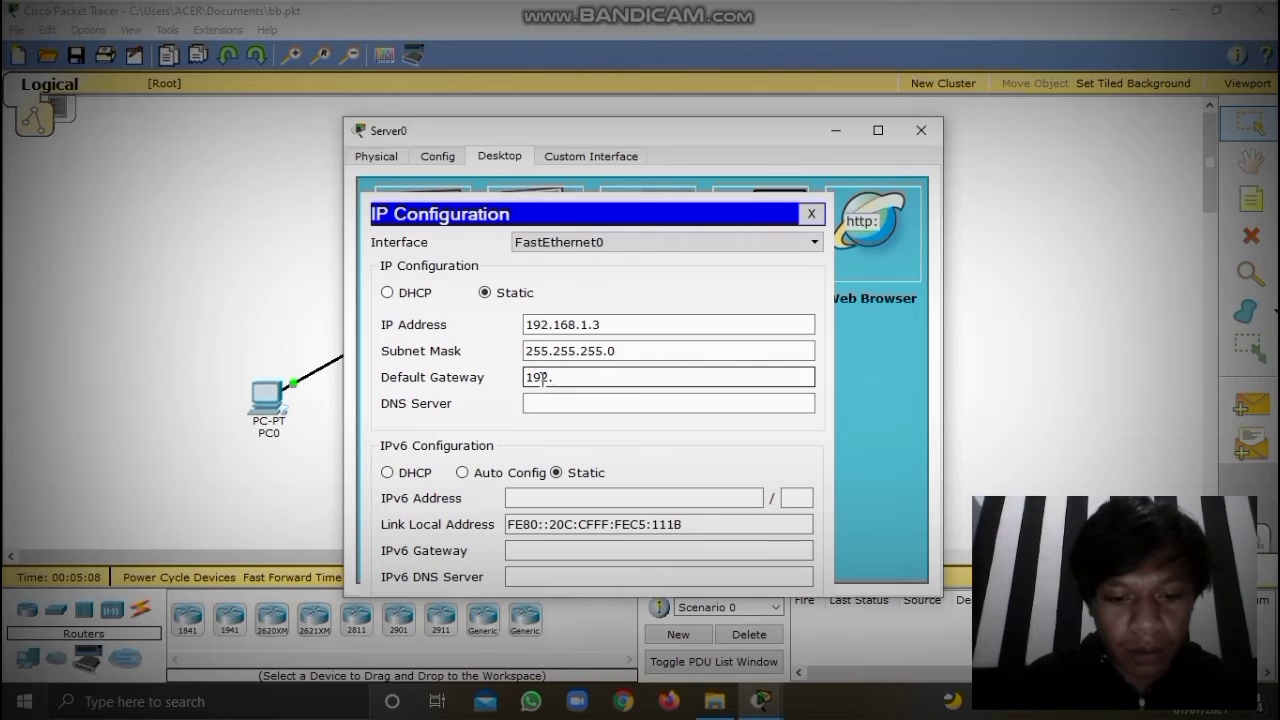
{"action": "type", "text": "168.2."}
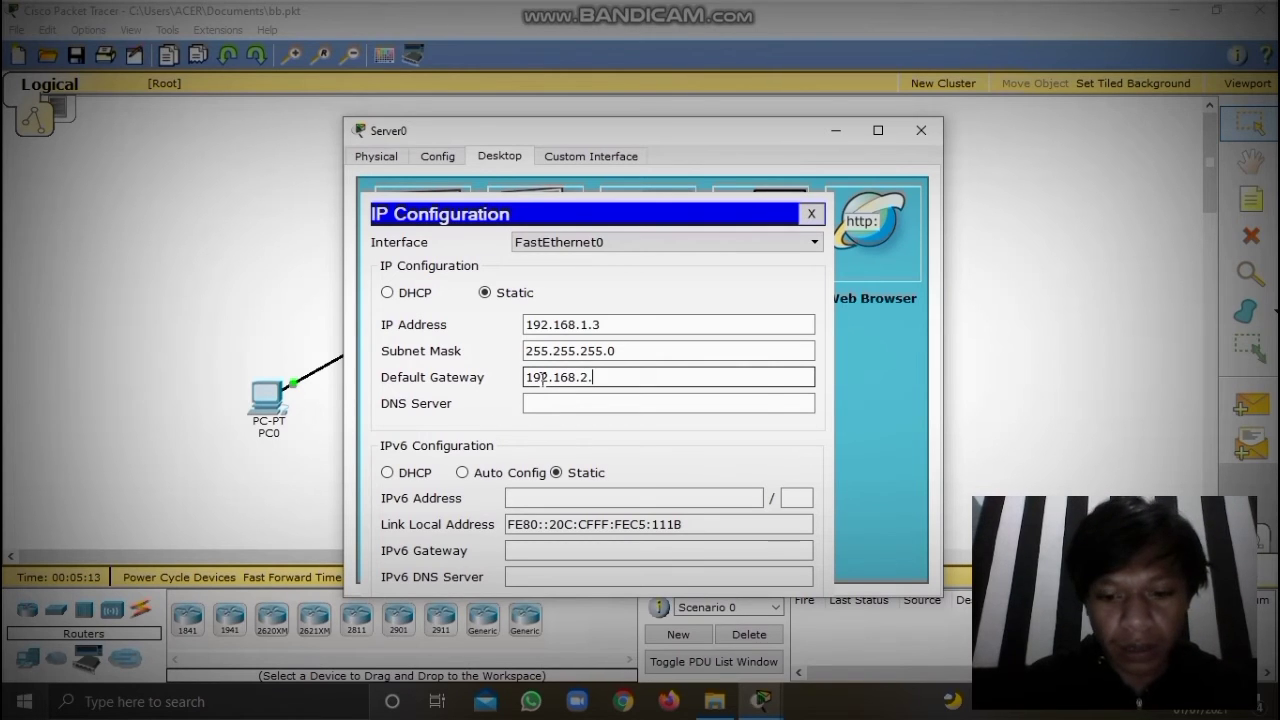
{"action": "type", "text": "0"}
{"action": "left_click", "coordinate": [559, 404]}
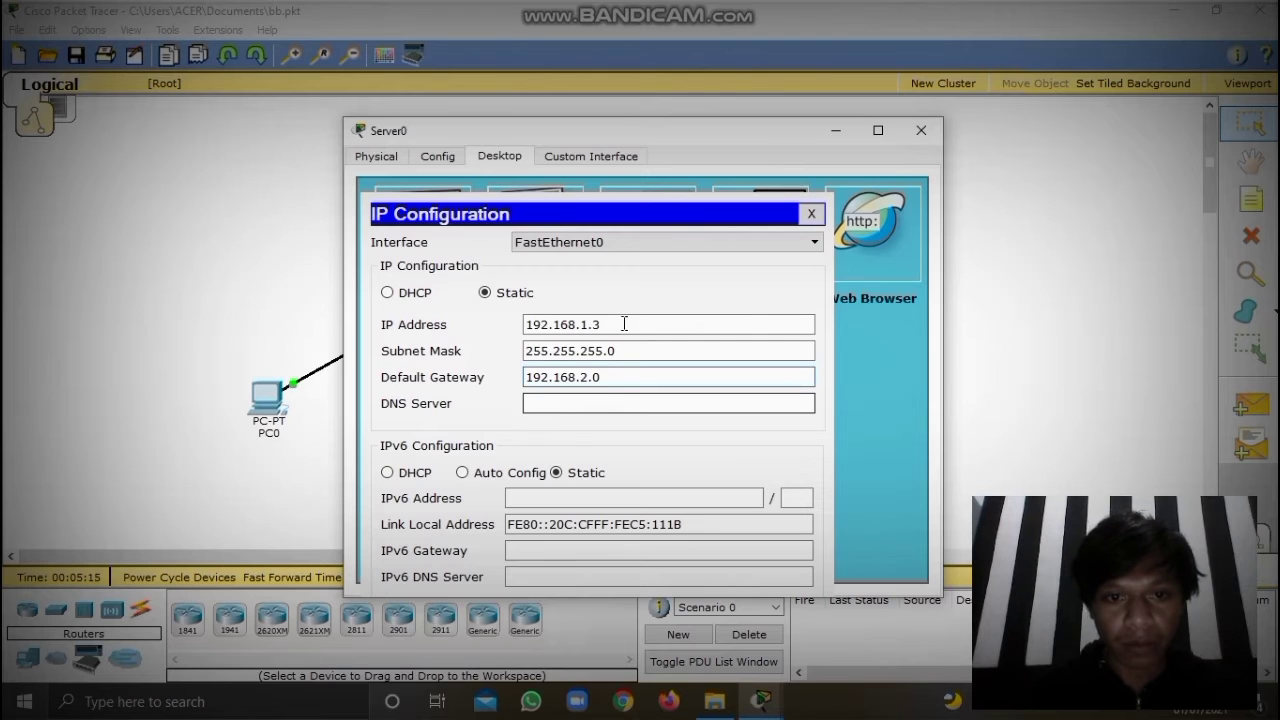
{"action": "left_click", "coordinate": [661, 279]}
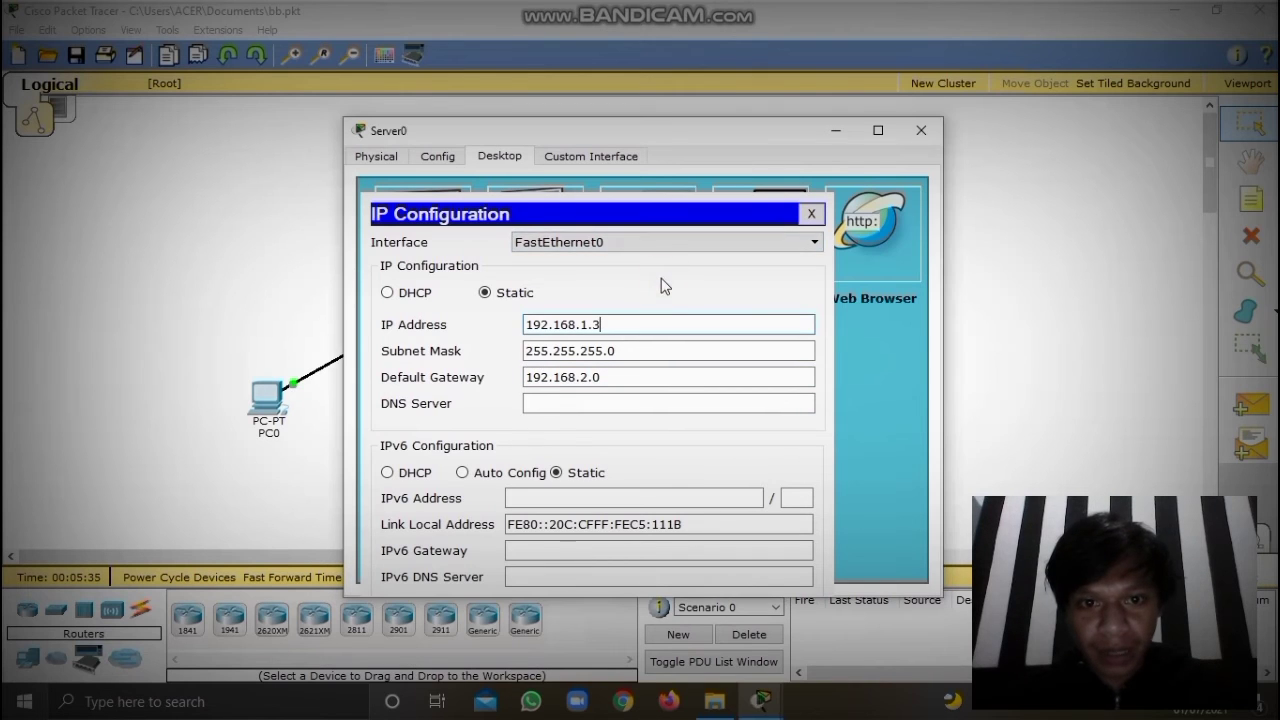
{"action": "left_click", "coordinate": [810, 215]}
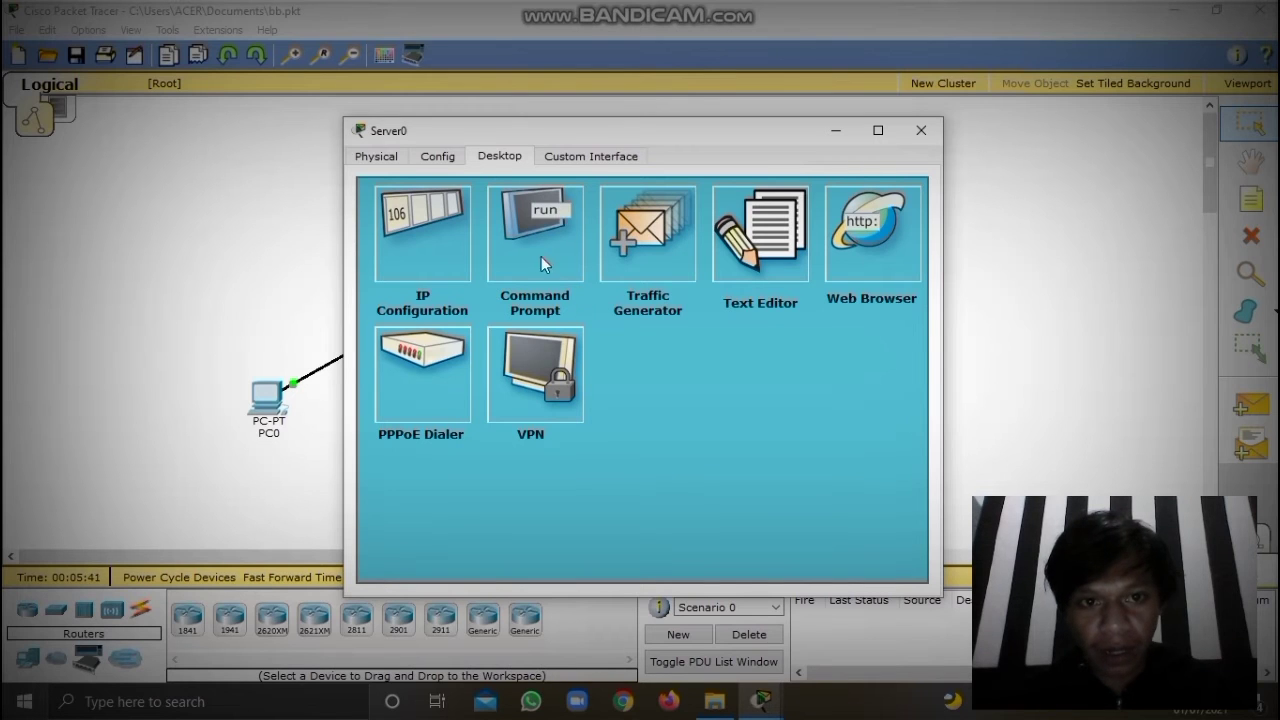
Turn on the DHCP service in Server0's service settings.
{"action": "left_click", "coordinate": [438, 157]}
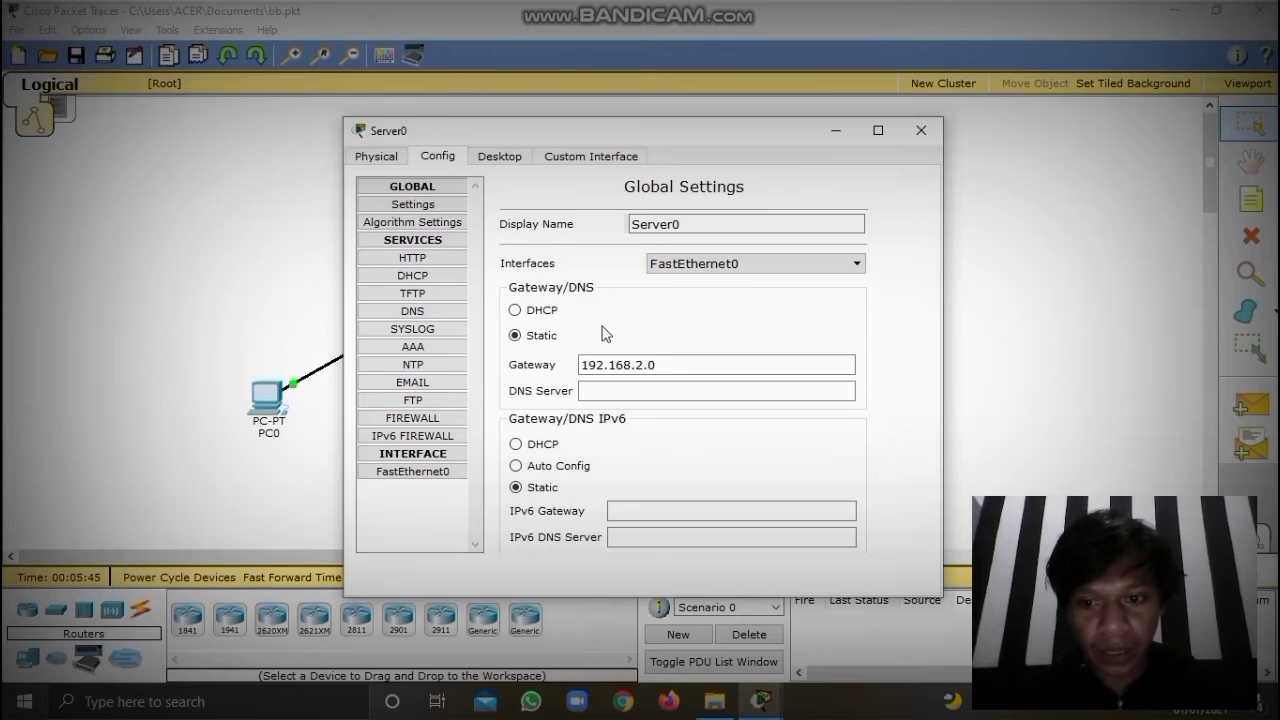
{"action": "left_click", "coordinate": [431, 275]}
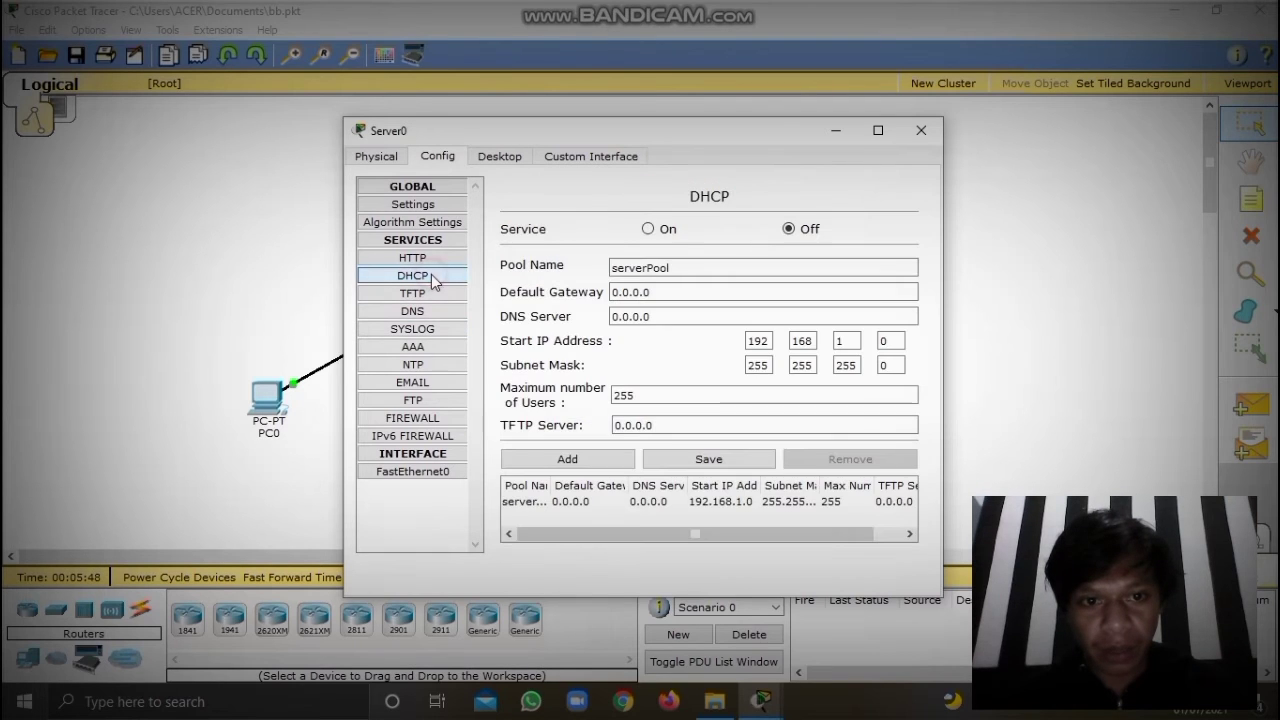
{"action": "left_click", "coordinate": [648, 229]}
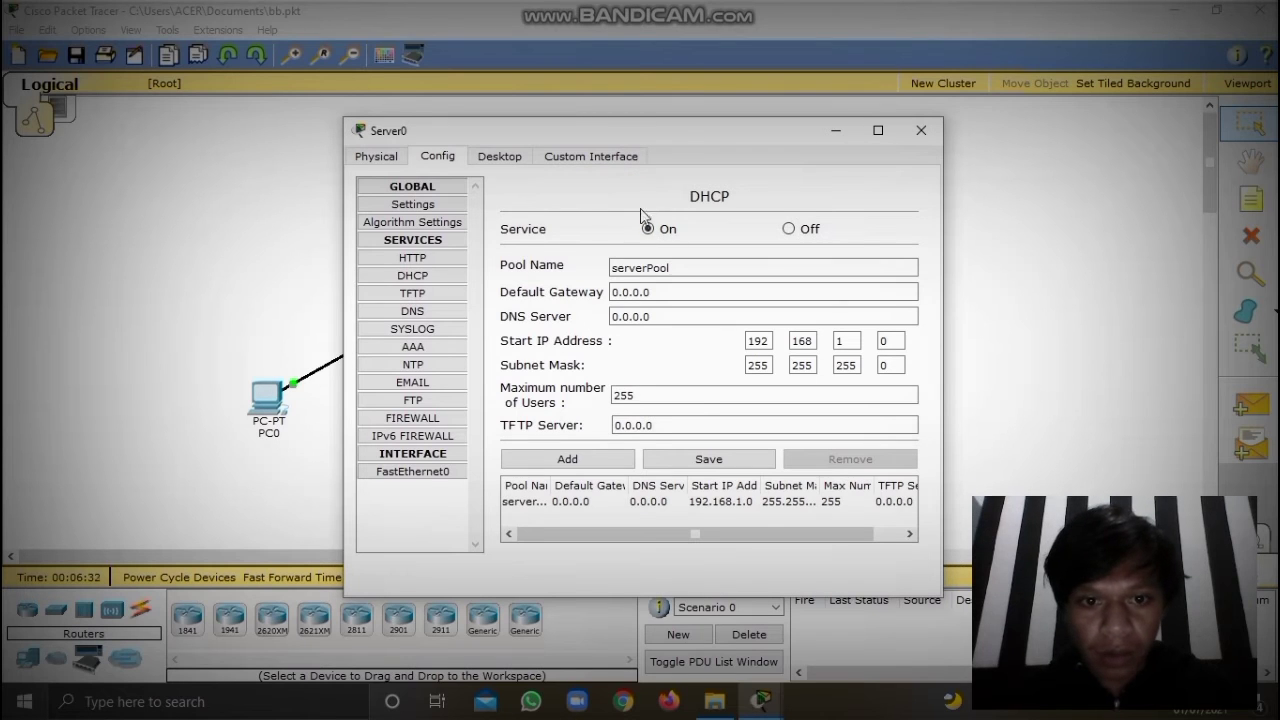
Enter 192.168.2.0 as the default gateway for serverPool in Server0's DHCP settings.
{"action": "left_click", "coordinate": [631, 292]}
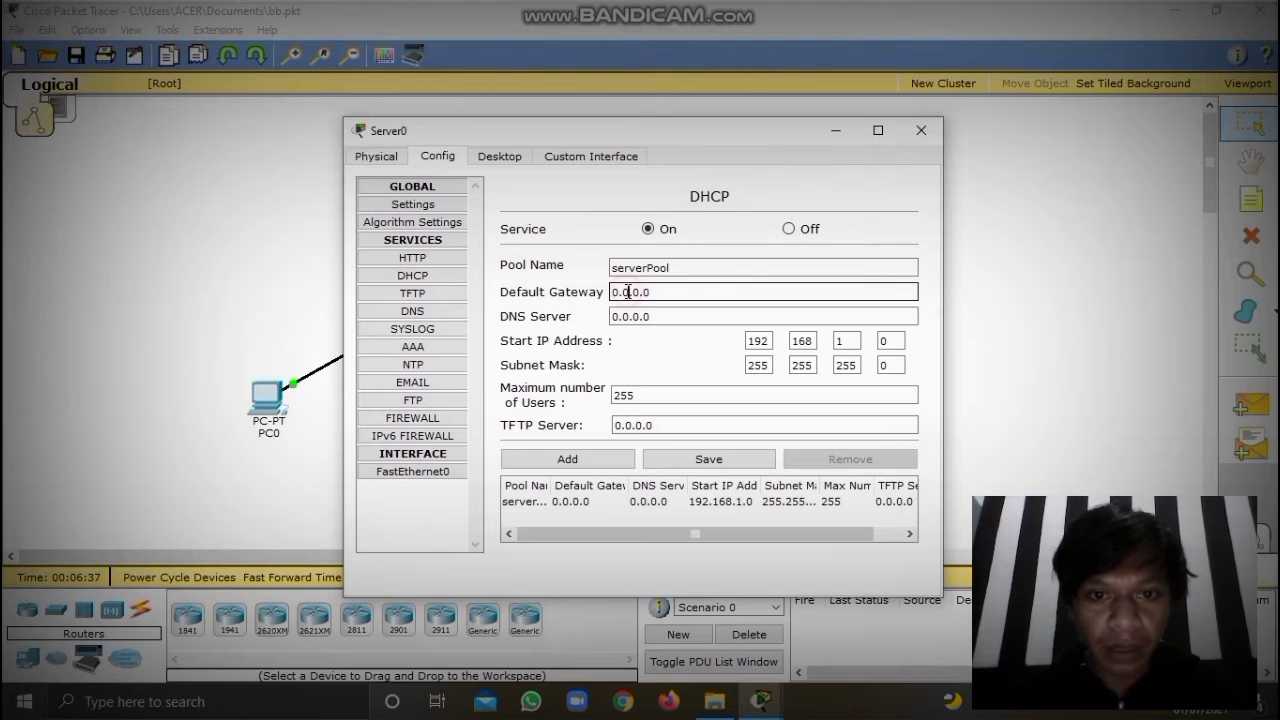
{"action": "left_click", "coordinate": [614, 292]}
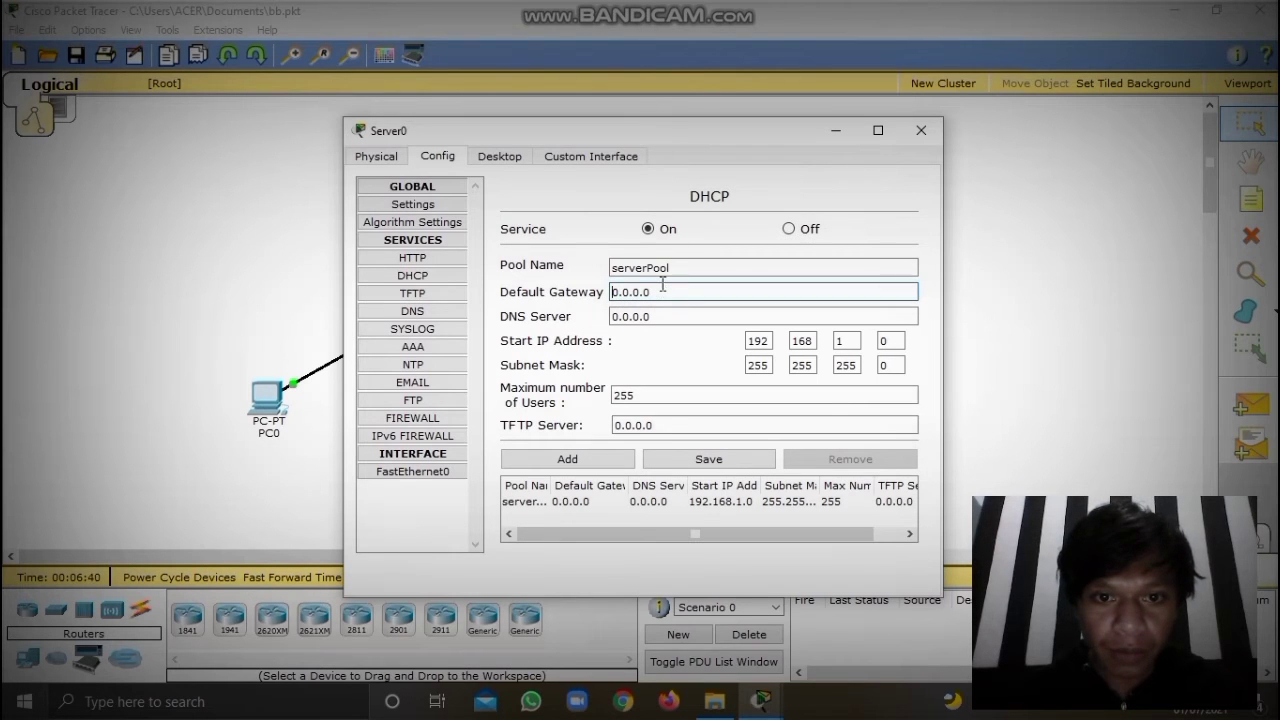
{"action": "type", "text": "192"}
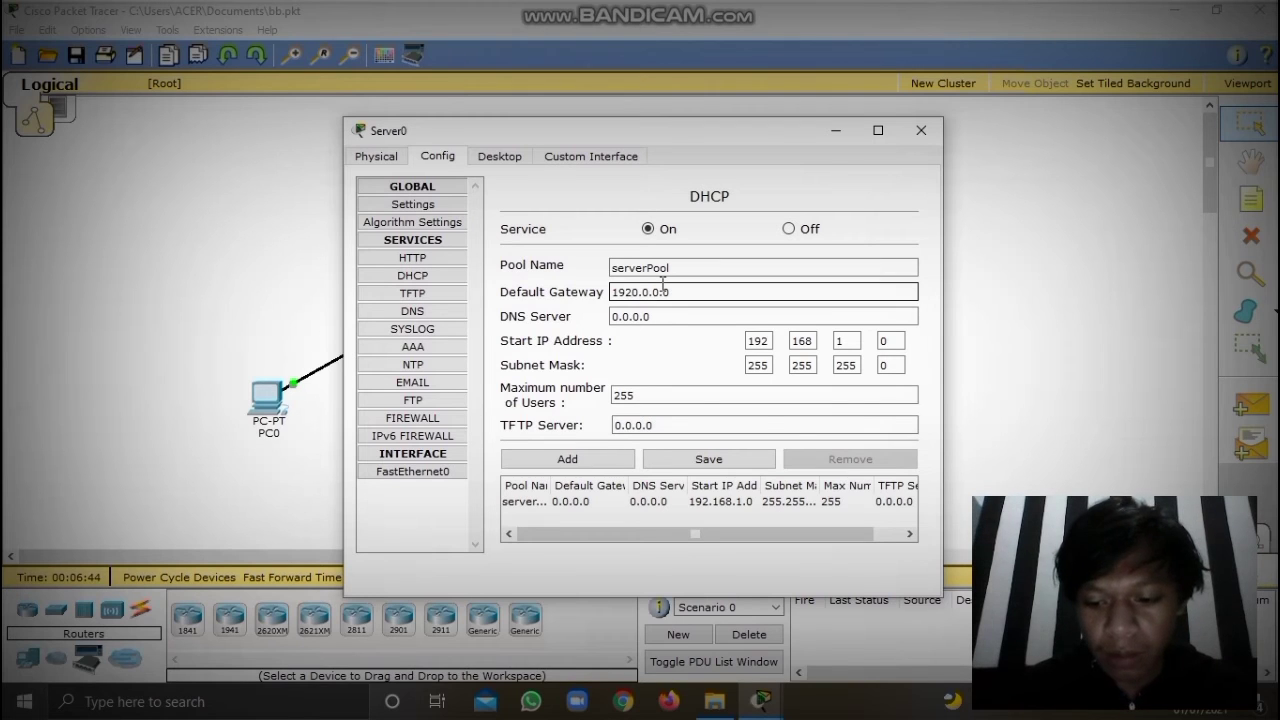
{"action": "key", "text": "Delete"}
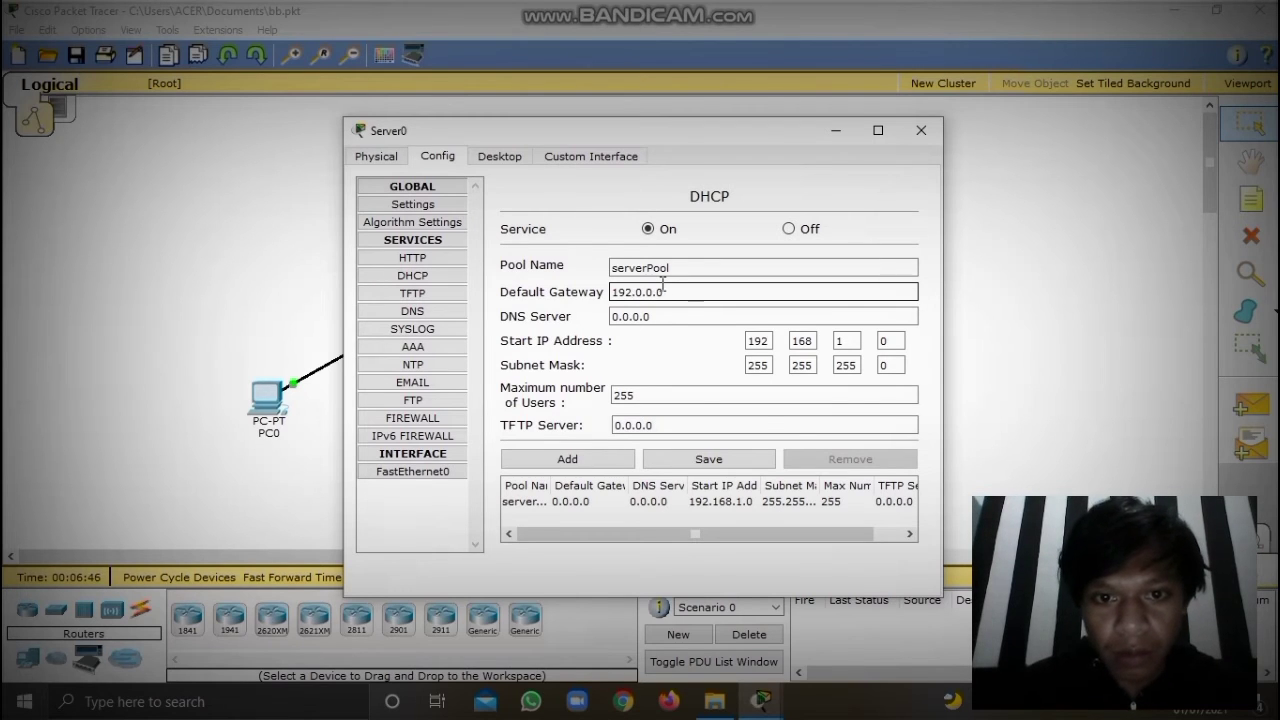
{"action": "key", "text": "Delete"}
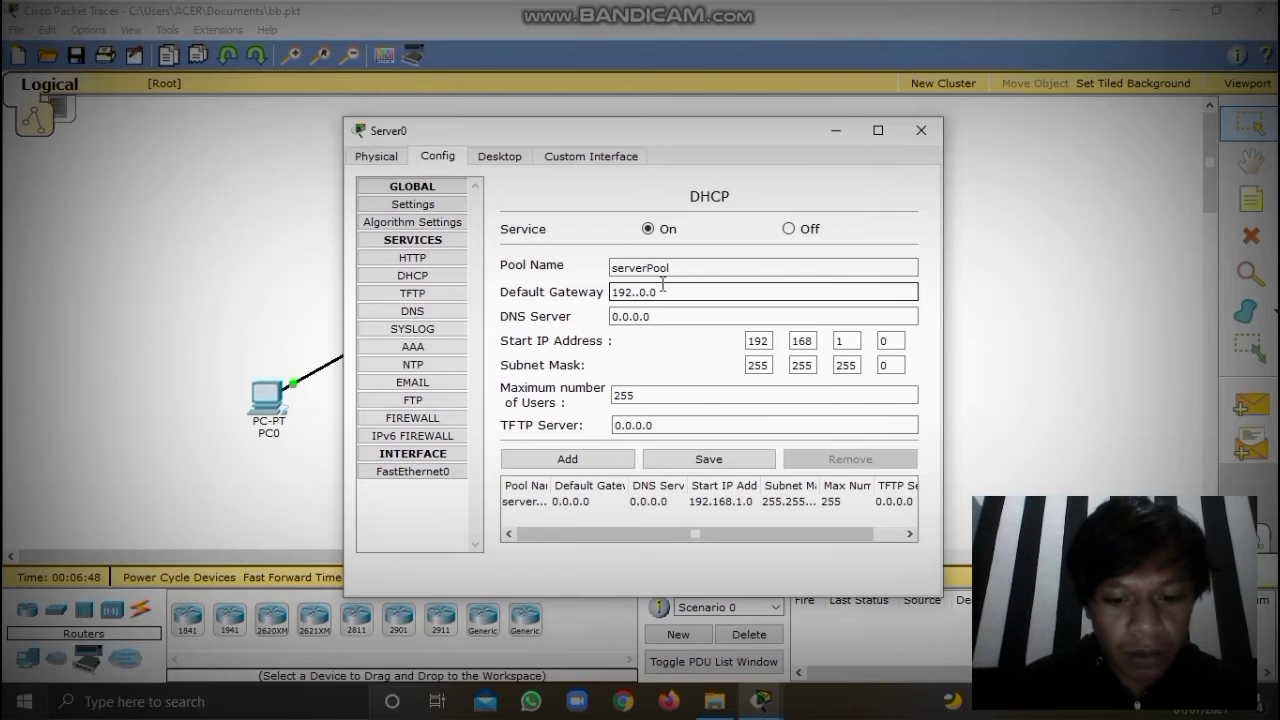
{"action": "type", "text": "168.2"}
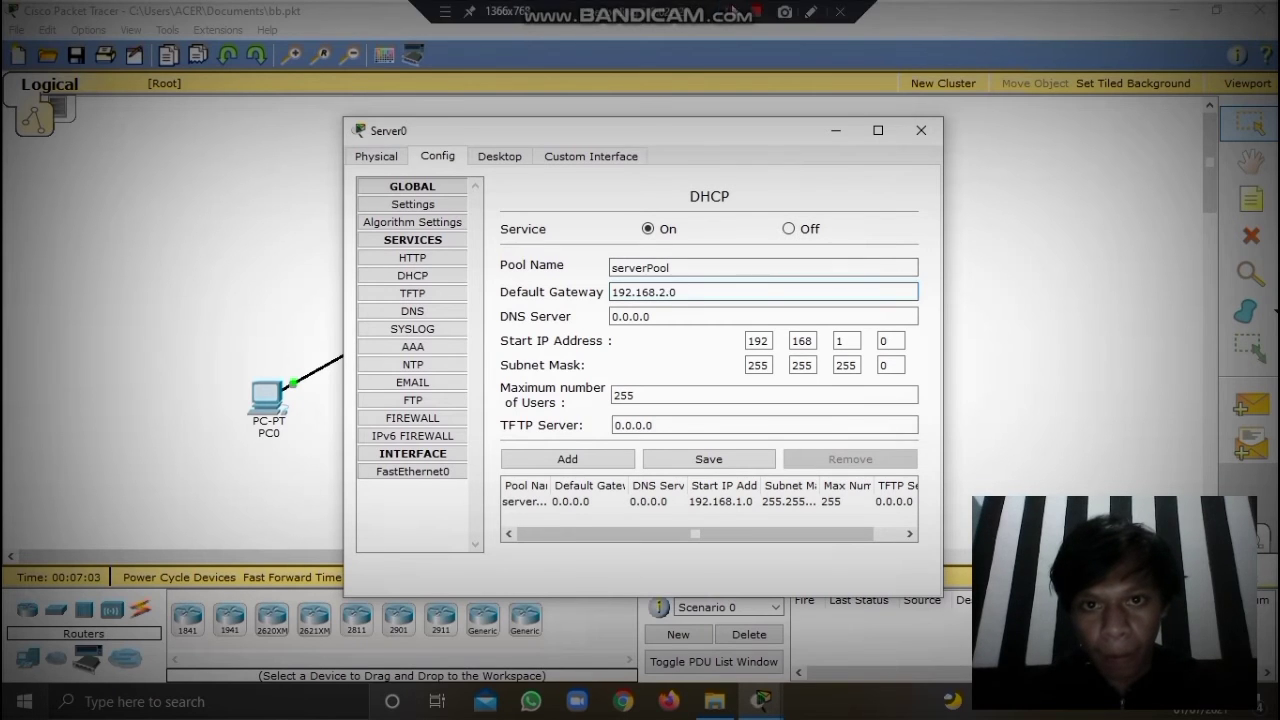
Enter 192.168.1.3 as the DHCP pool's start IP address and close the Server0 window.
{"action": "left_click", "coordinate": [672, 354]}
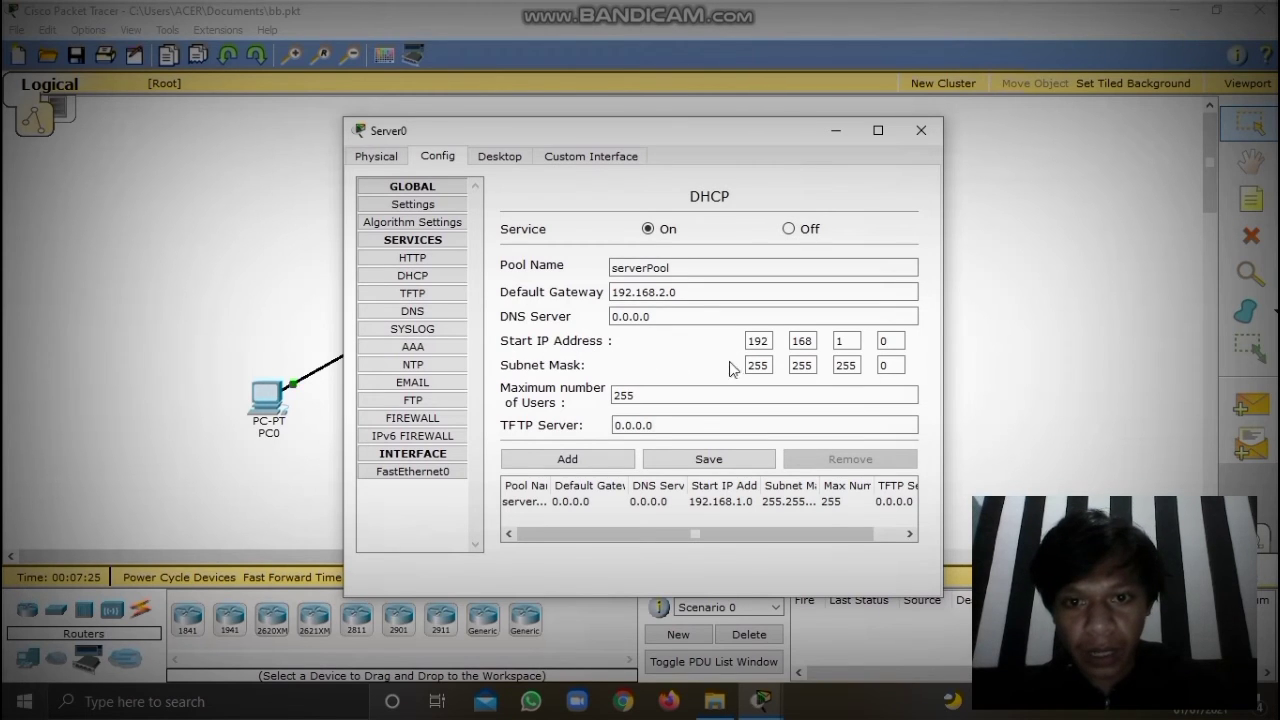
{"action": "left_click", "coordinate": [756, 342]}
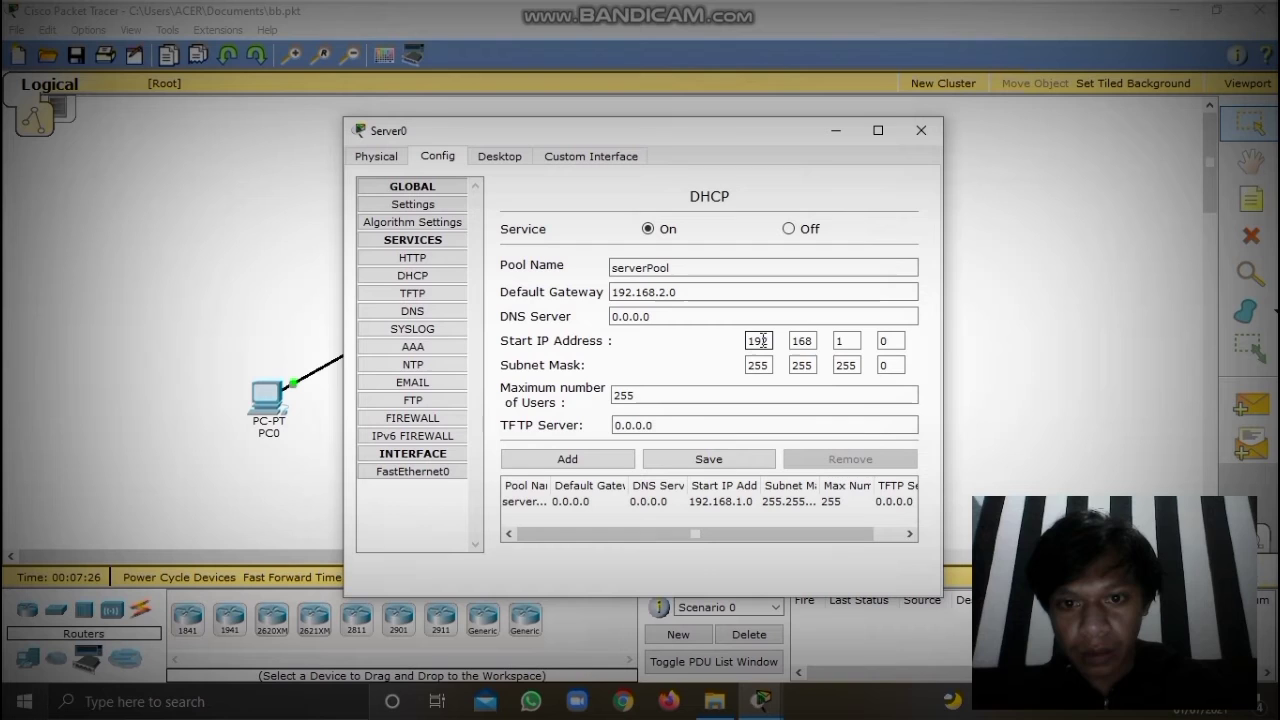
{"action": "left_click", "coordinate": [841, 342]}
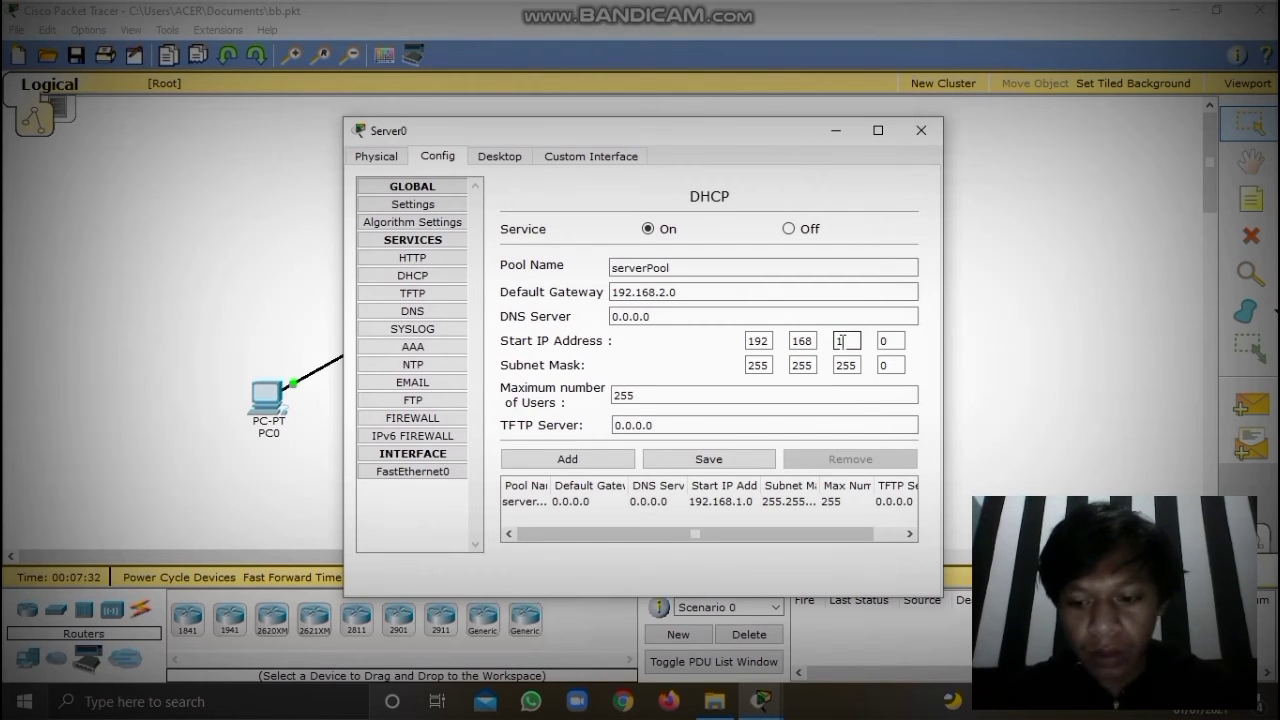
{"action": "left_click", "coordinate": [889, 340]}
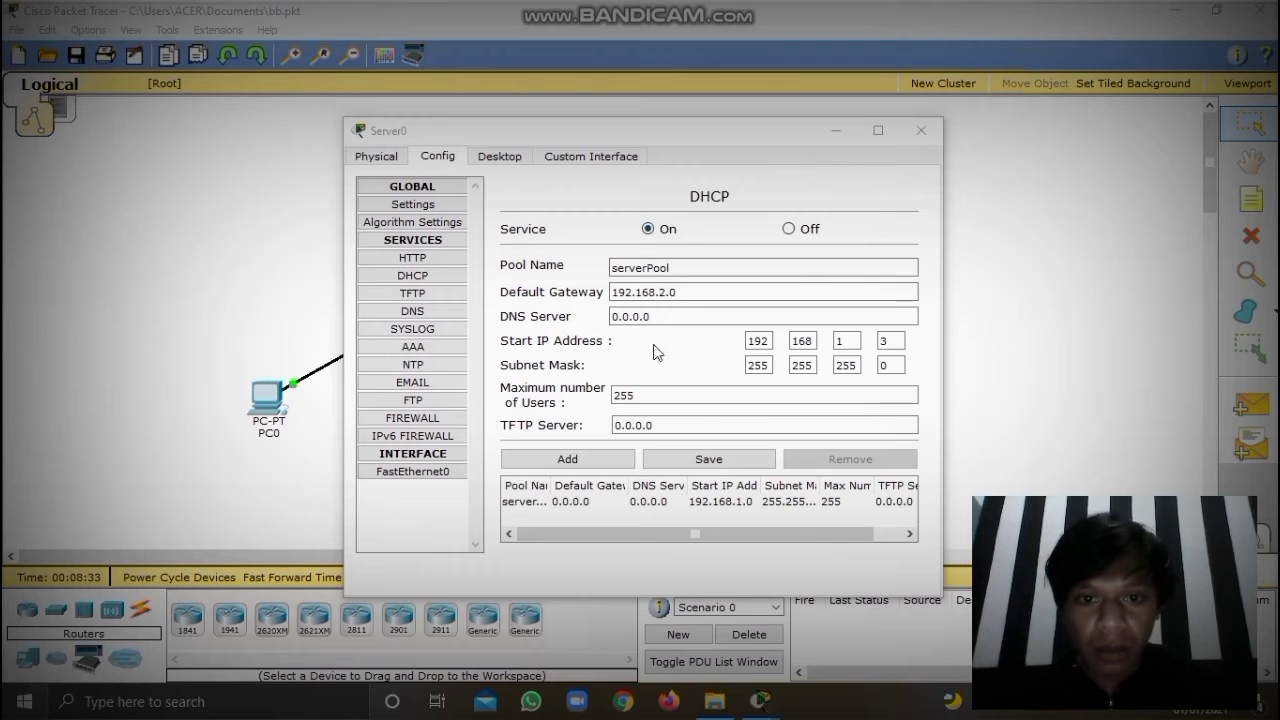
{"action": "left_click", "coordinate": [664, 351]}
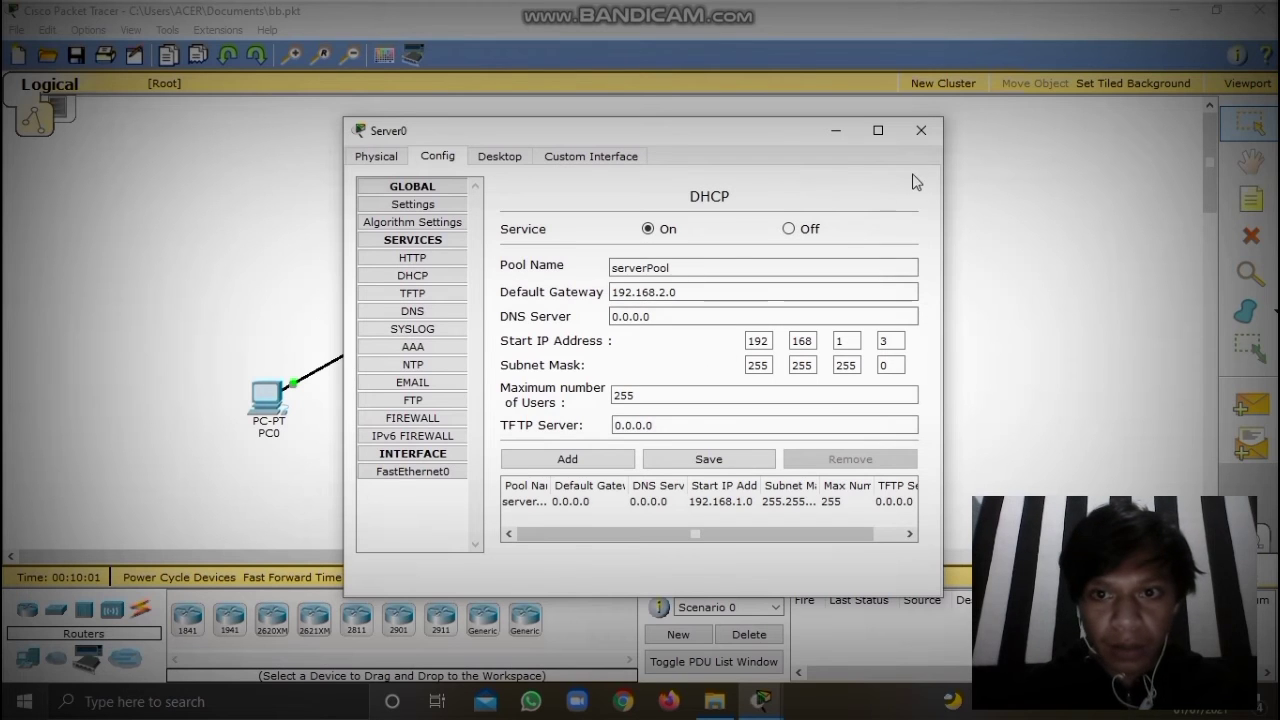
{"action": "left_click", "coordinate": [921, 131]}
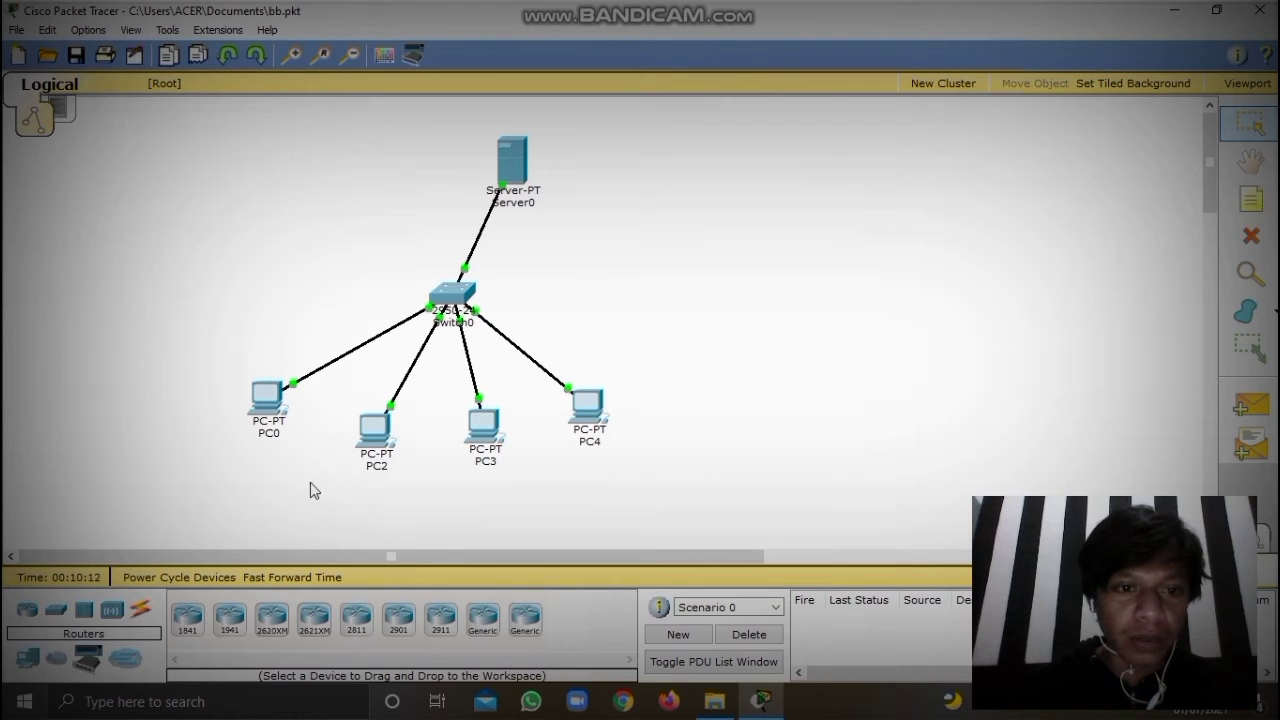
Switch PC0's IP configuration to DHCP and close its window.
{"action": "left_click", "coordinate": [270, 403]}
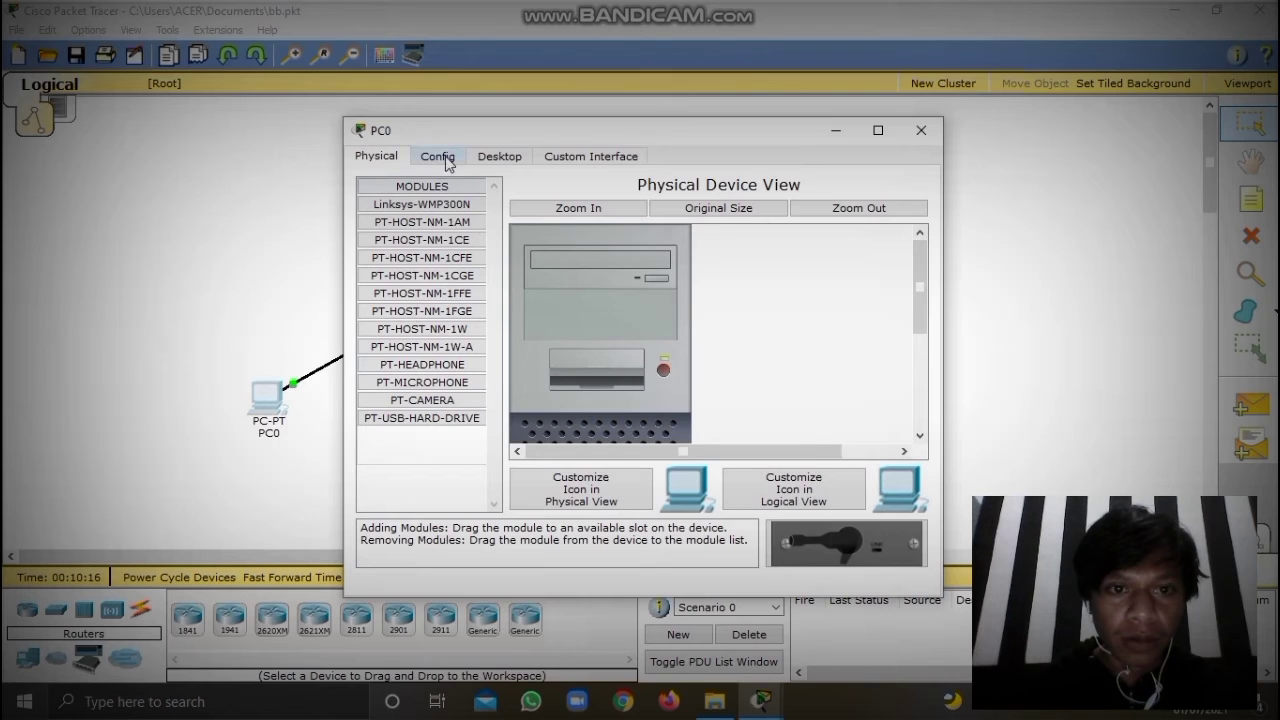
{"action": "left_click", "coordinate": [496, 158]}
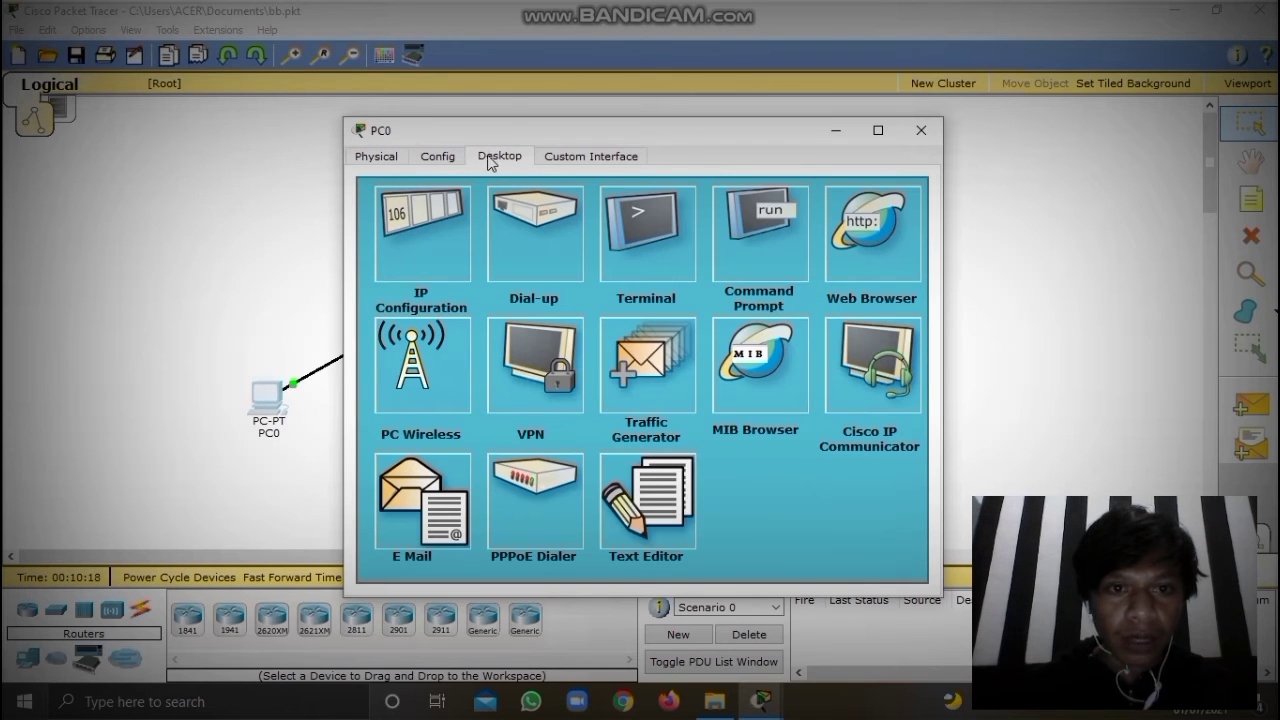
{"action": "left_click", "coordinate": [427, 242]}
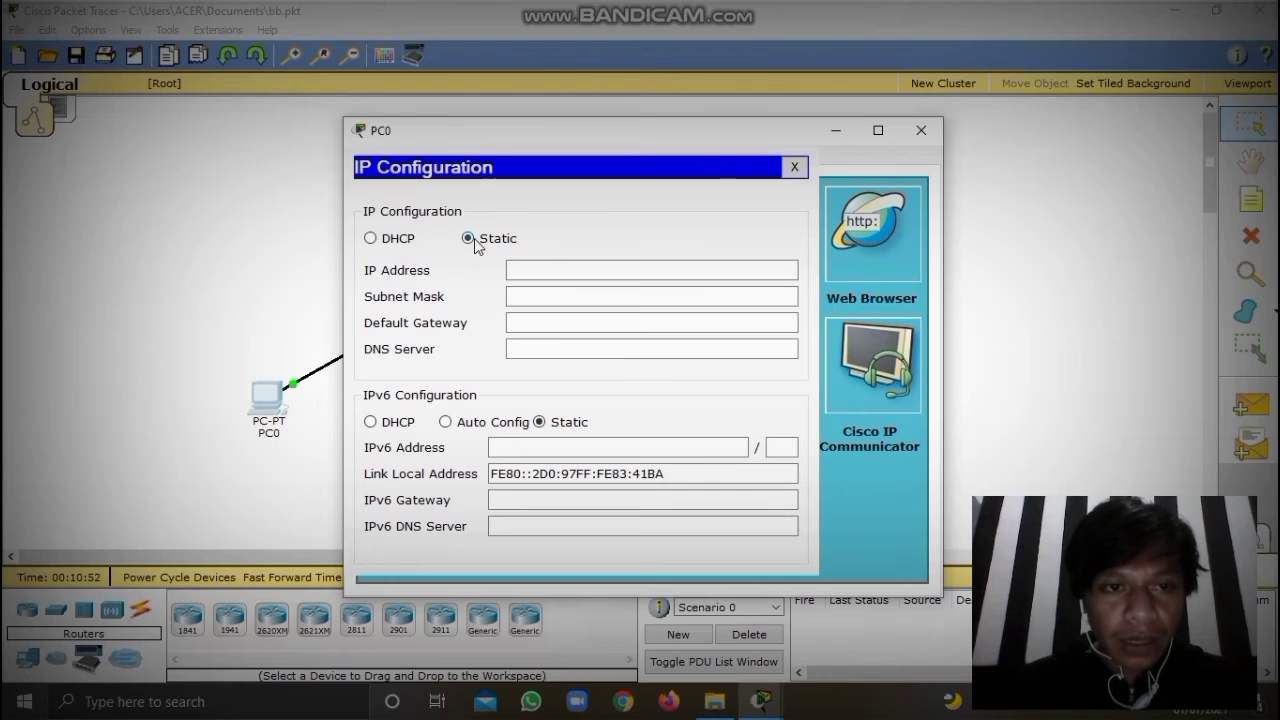
{"action": "left_click", "coordinate": [372, 238]}
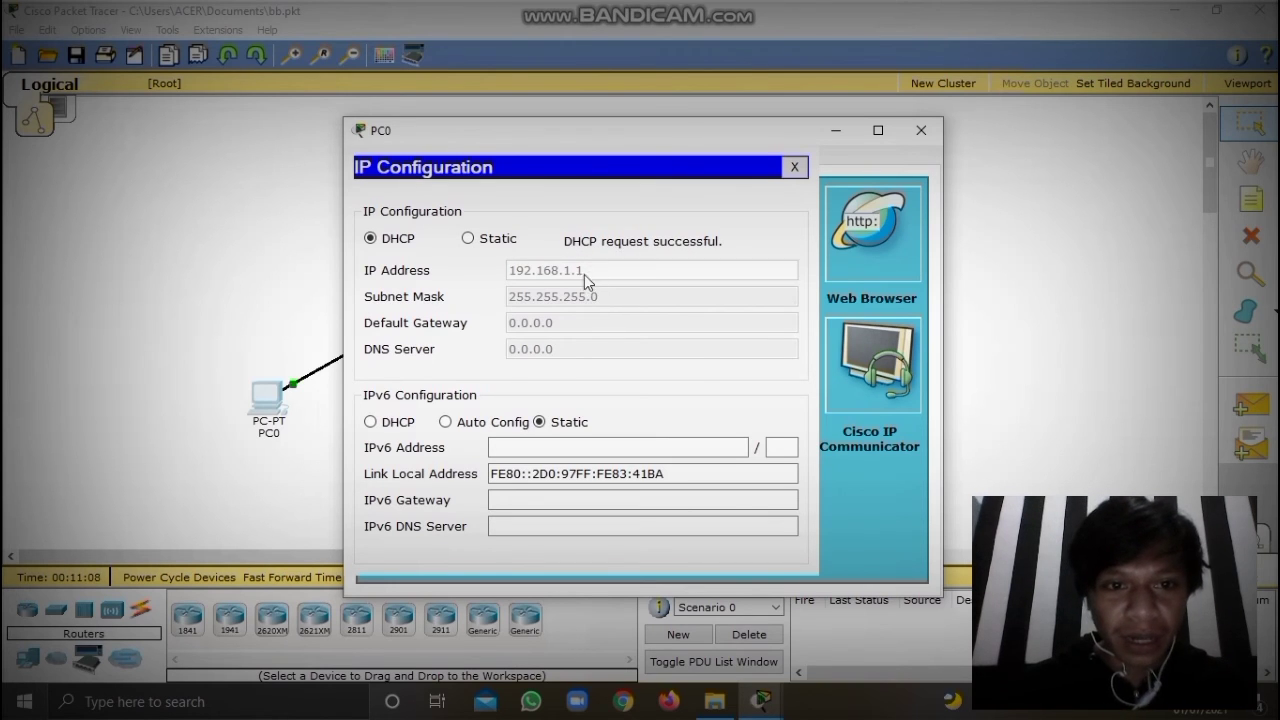
{"action": "left_click", "coordinate": [794, 169]}
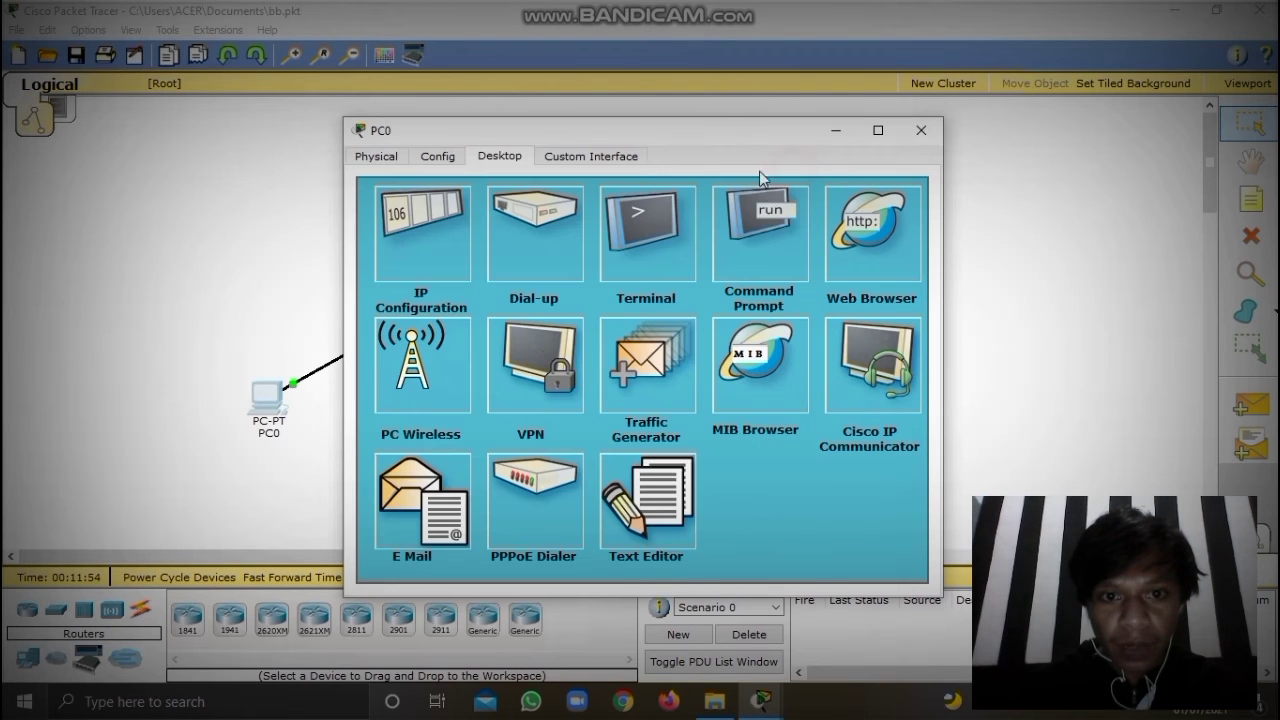
{"action": "left_click", "coordinate": [918, 130]}
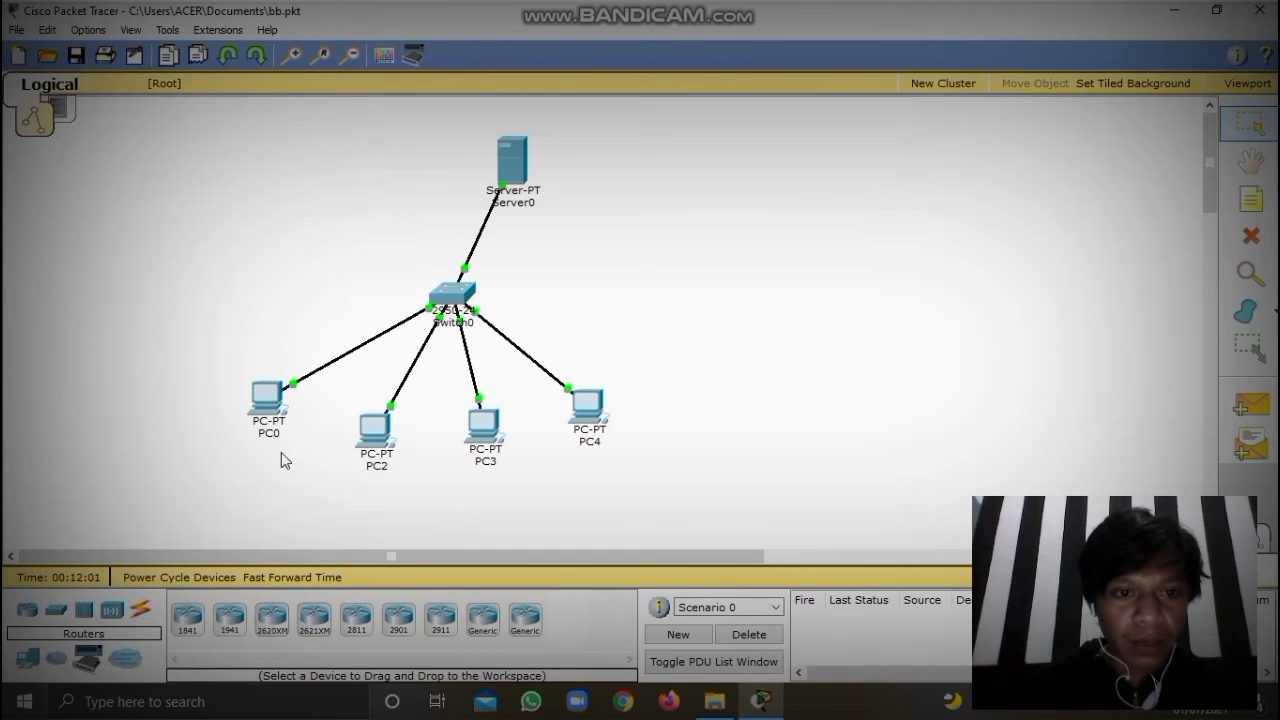
Switch PC2's IP configuration to DHCP and close its window.
{"action": "left_click", "coordinate": [378, 432]}
{"action": "left_click", "coordinate": [440, 158]}
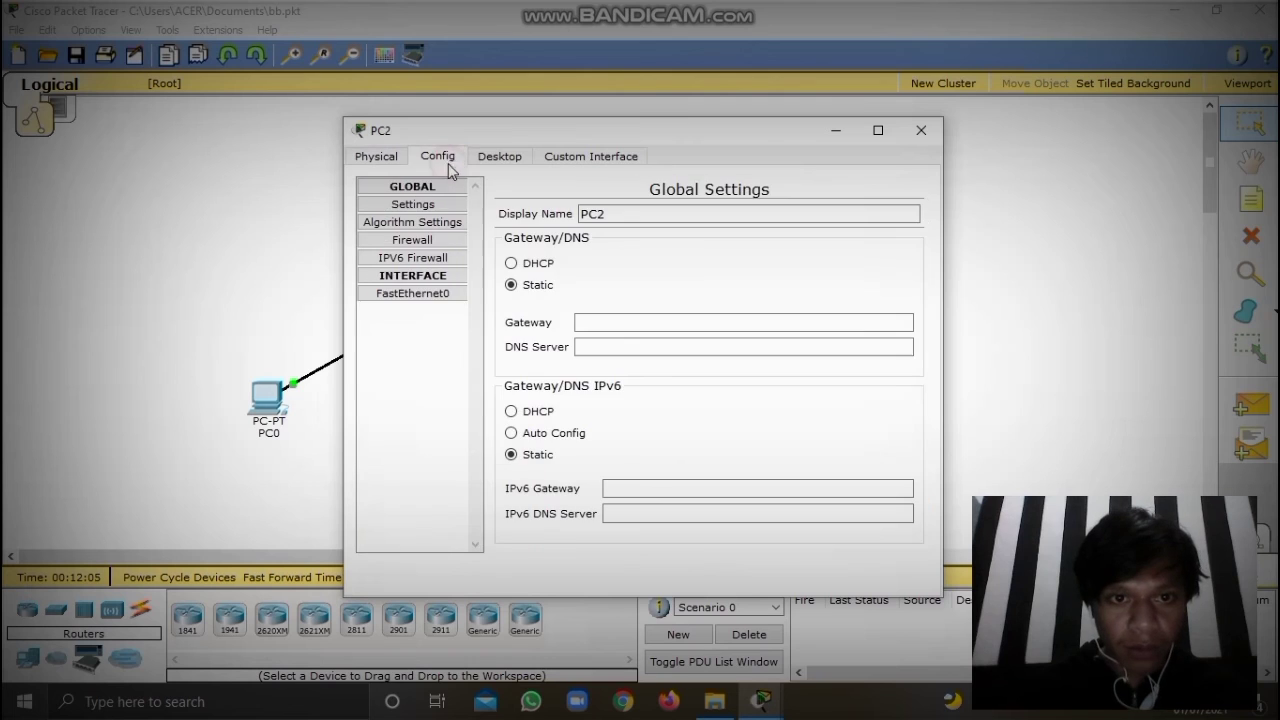
{"action": "left_click", "coordinate": [522, 158]}
{"action": "left_click", "coordinate": [437, 225]}
{"action": "left_click", "coordinate": [392, 240]}
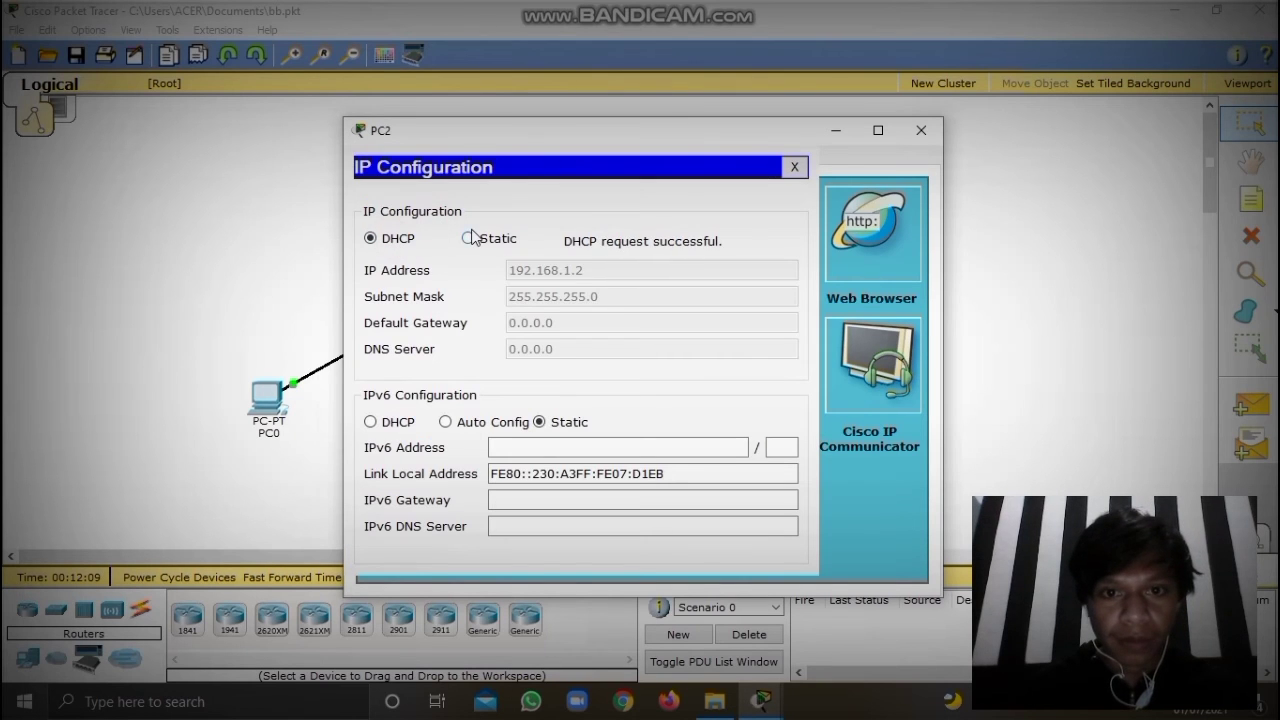
{"action": "left_click", "coordinate": [921, 130]}
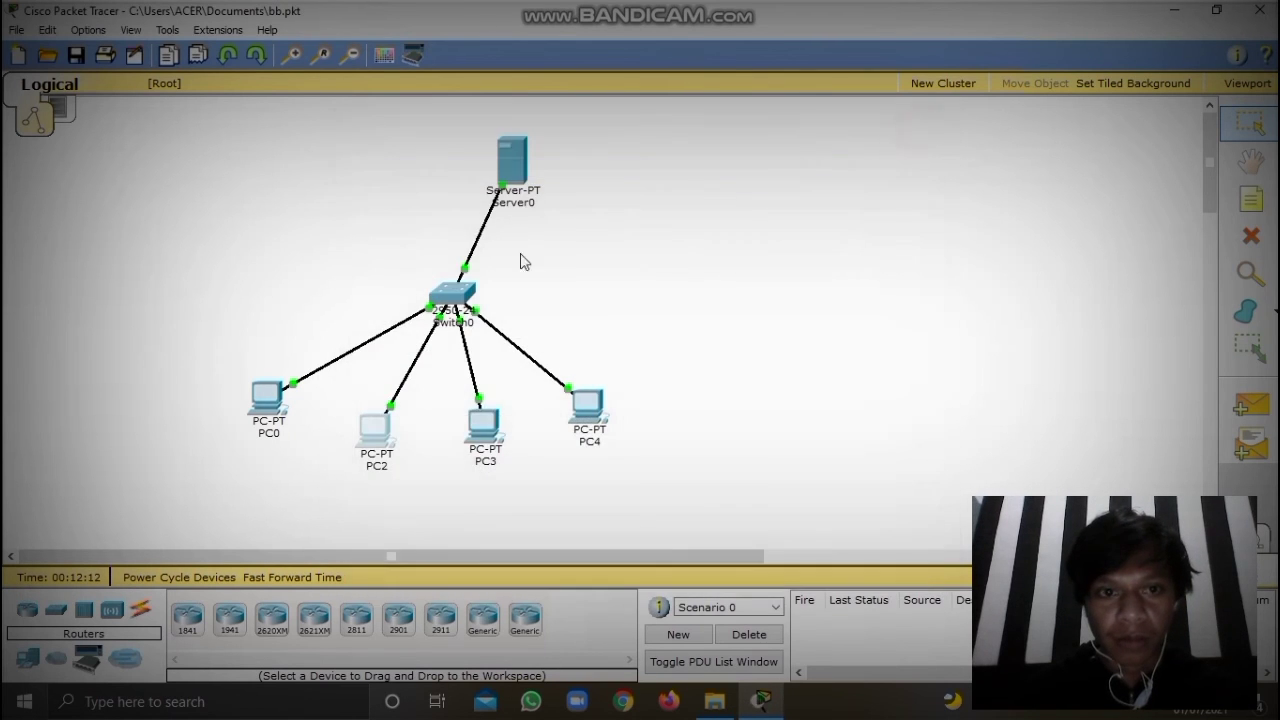
Switch PC3's IP configuration to DHCP and close its window.
{"action": "left_click", "coordinate": [483, 420]}
{"action": "left_click", "coordinate": [494, 154]}
{"action": "left_click", "coordinate": [391, 240]}
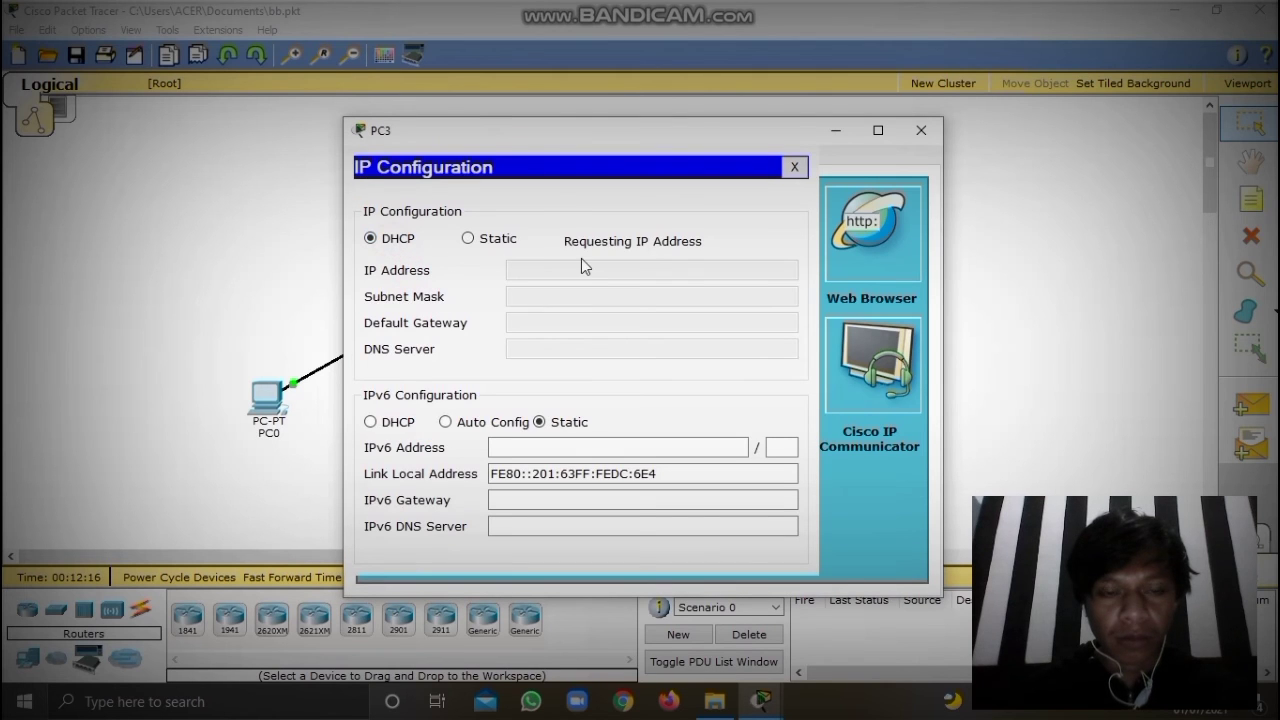
{"action": "left_click", "coordinate": [921, 130]}
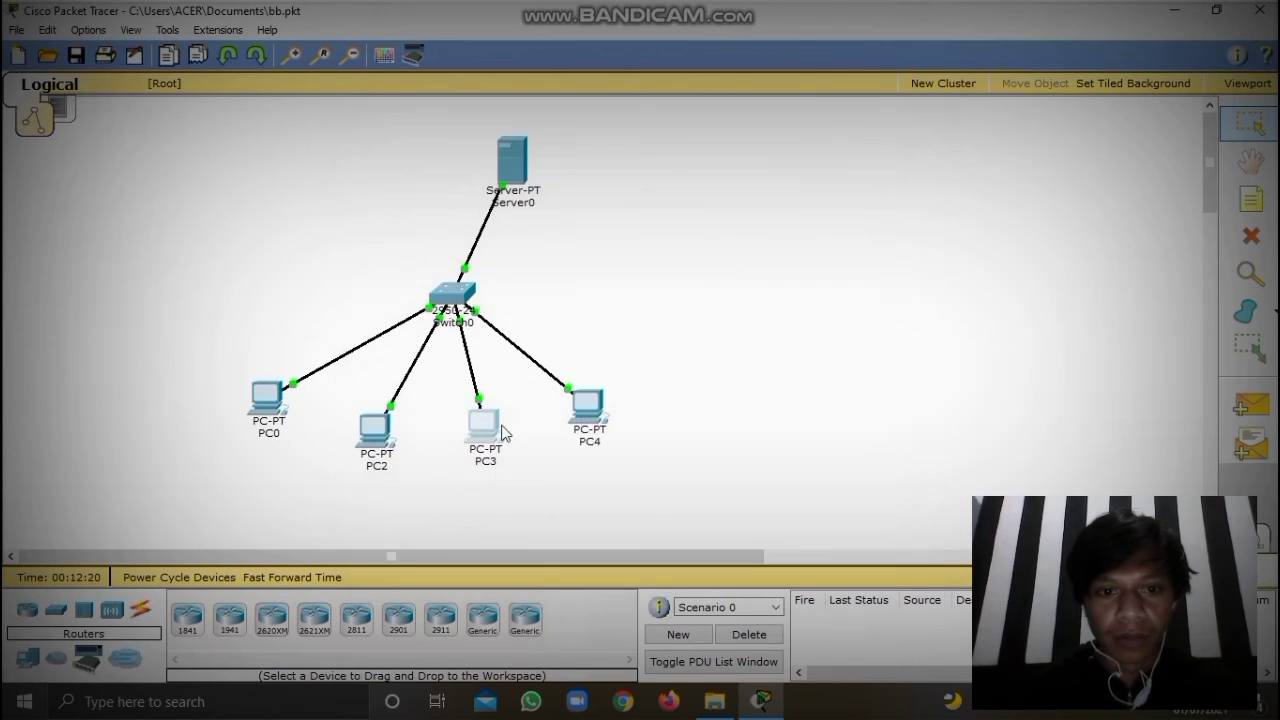
Switch PC4's IP configuration to DHCP and close its window.
{"action": "left_click", "coordinate": [587, 414]}
{"action": "left_click", "coordinate": [482, 156]}
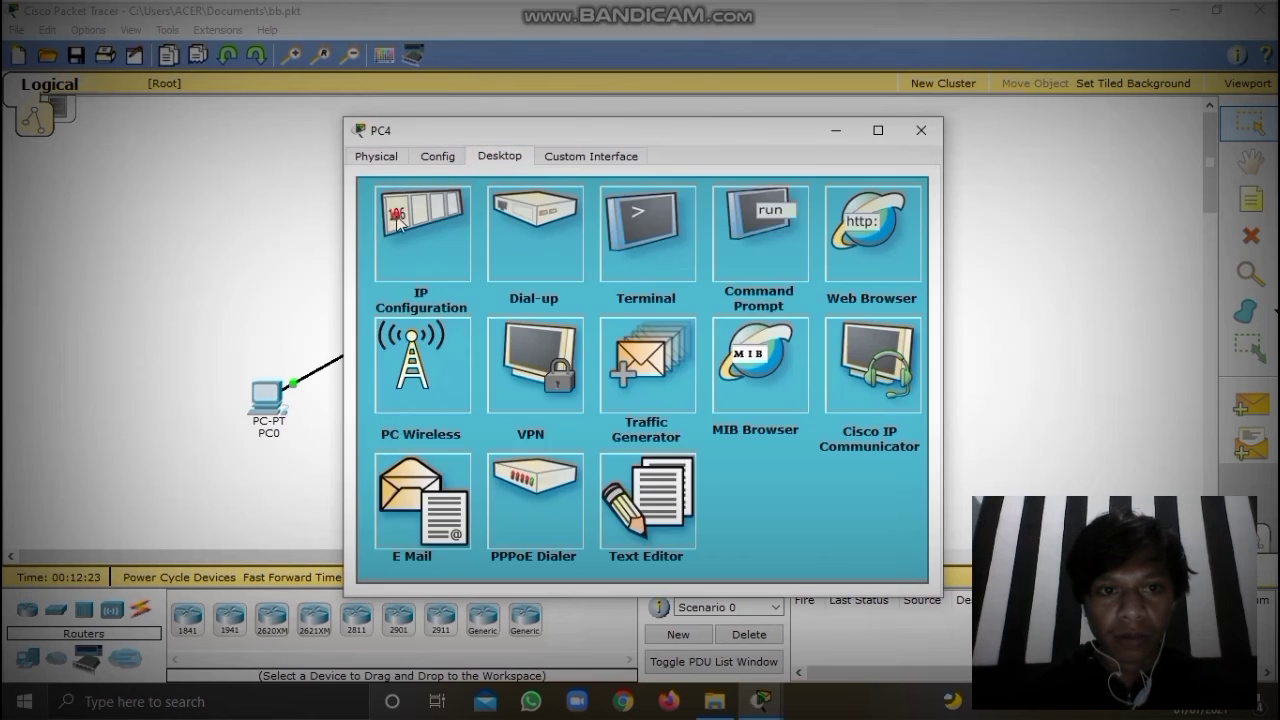
{"action": "left_click", "coordinate": [396, 216]}
{"action": "left_click", "coordinate": [372, 239]}
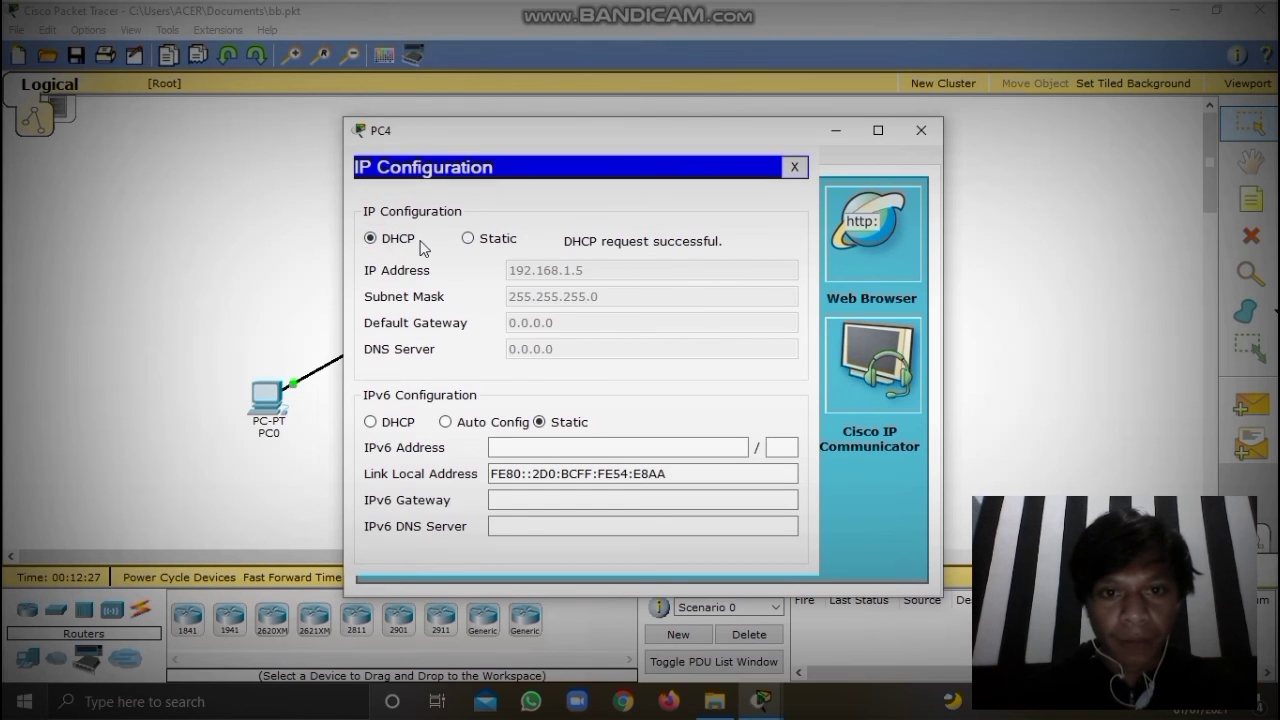
{"action": "left_click", "coordinate": [922, 129]}
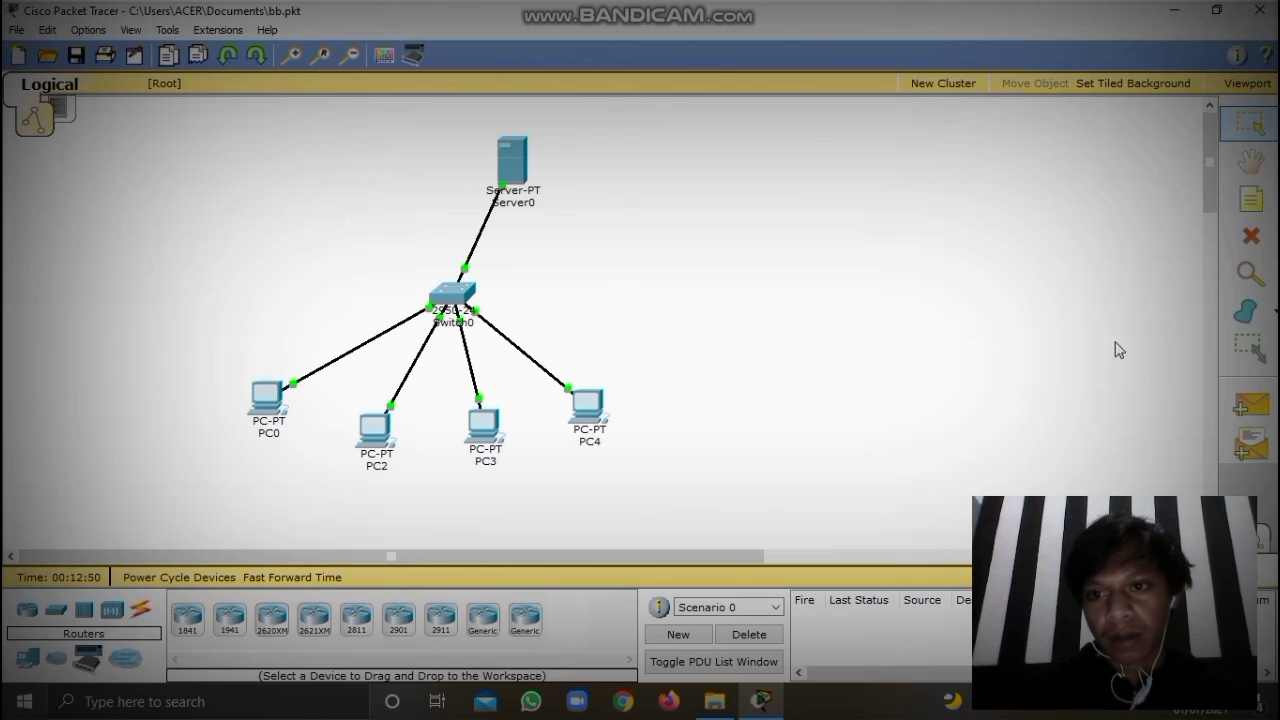
Test connectivity by adding a simple PDU with PC0 as the source and PC2 as the destination.
{"action": "left_click", "coordinate": [1243, 403]}
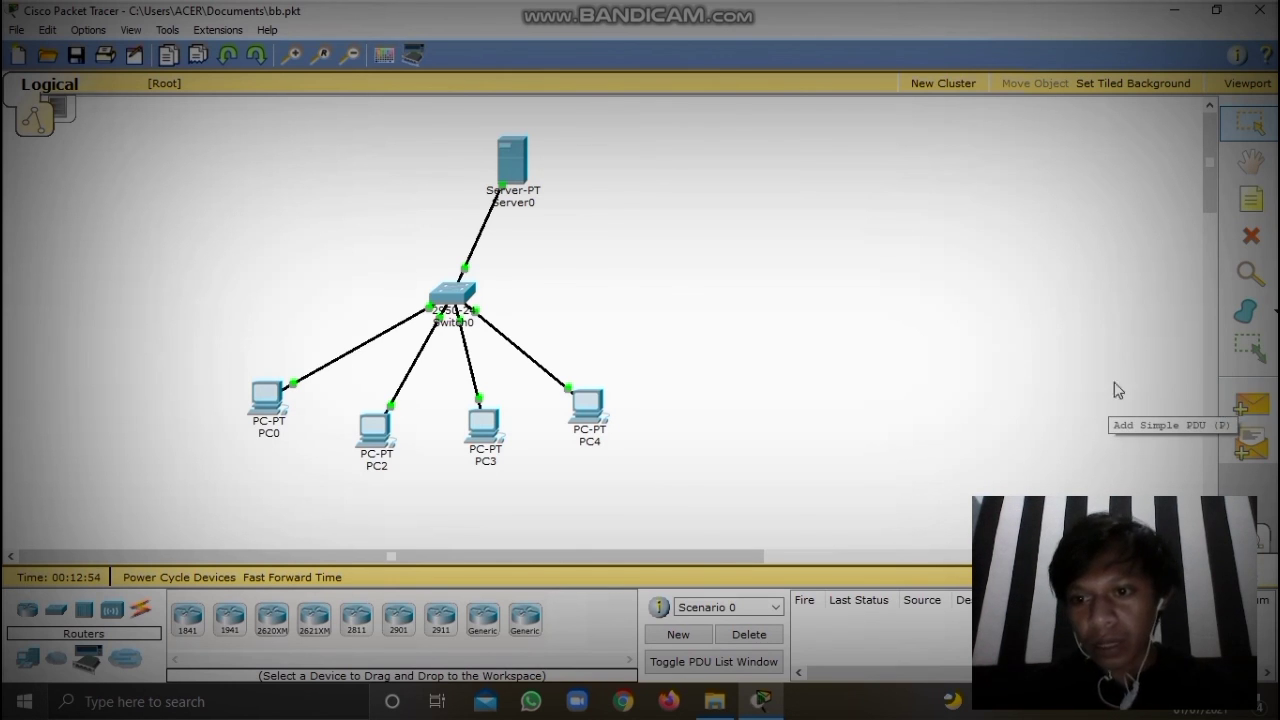
{"action": "left_click", "coordinate": [1249, 401]}
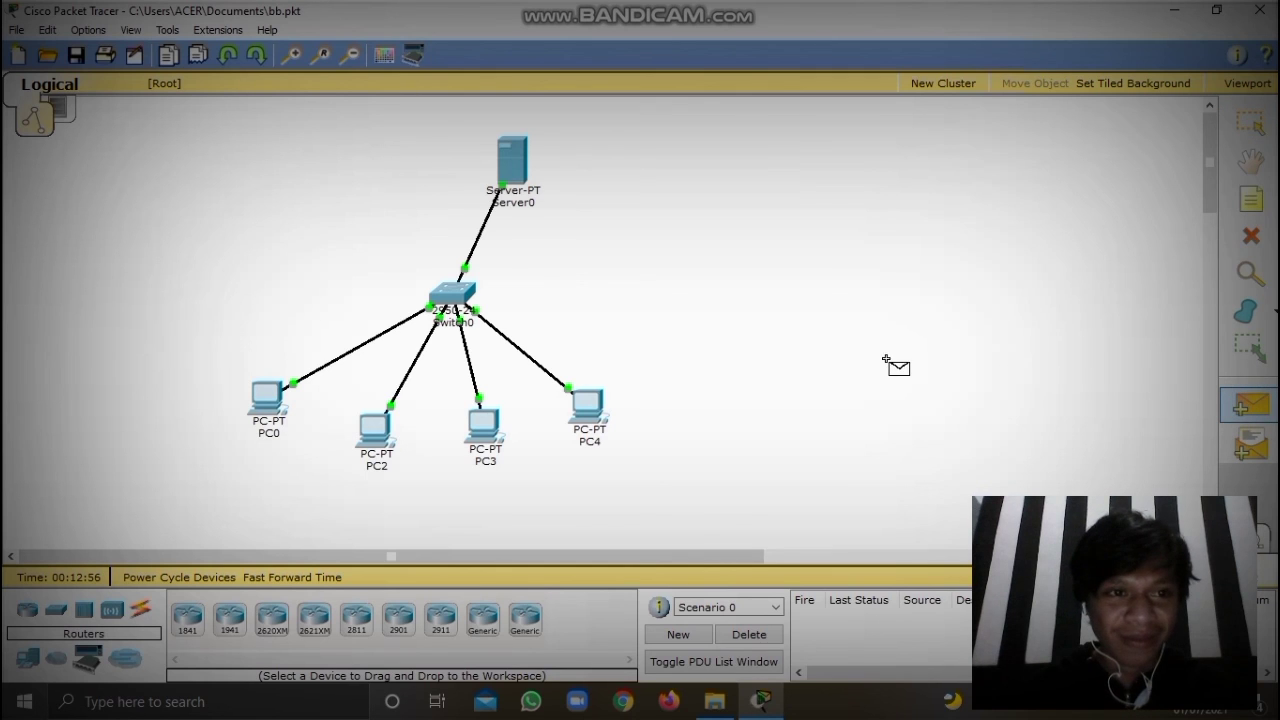
{"action": "left_click", "coordinate": [268, 390]}
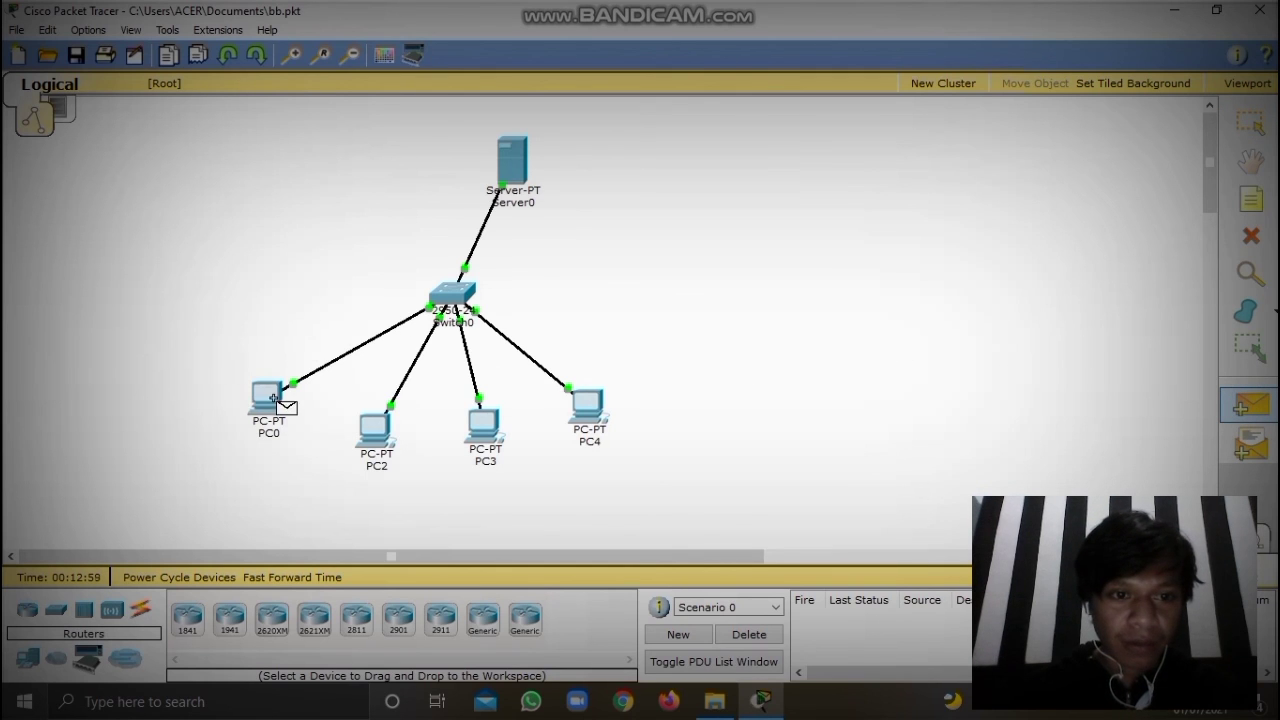
{"action": "left_click", "coordinate": [376, 430]}
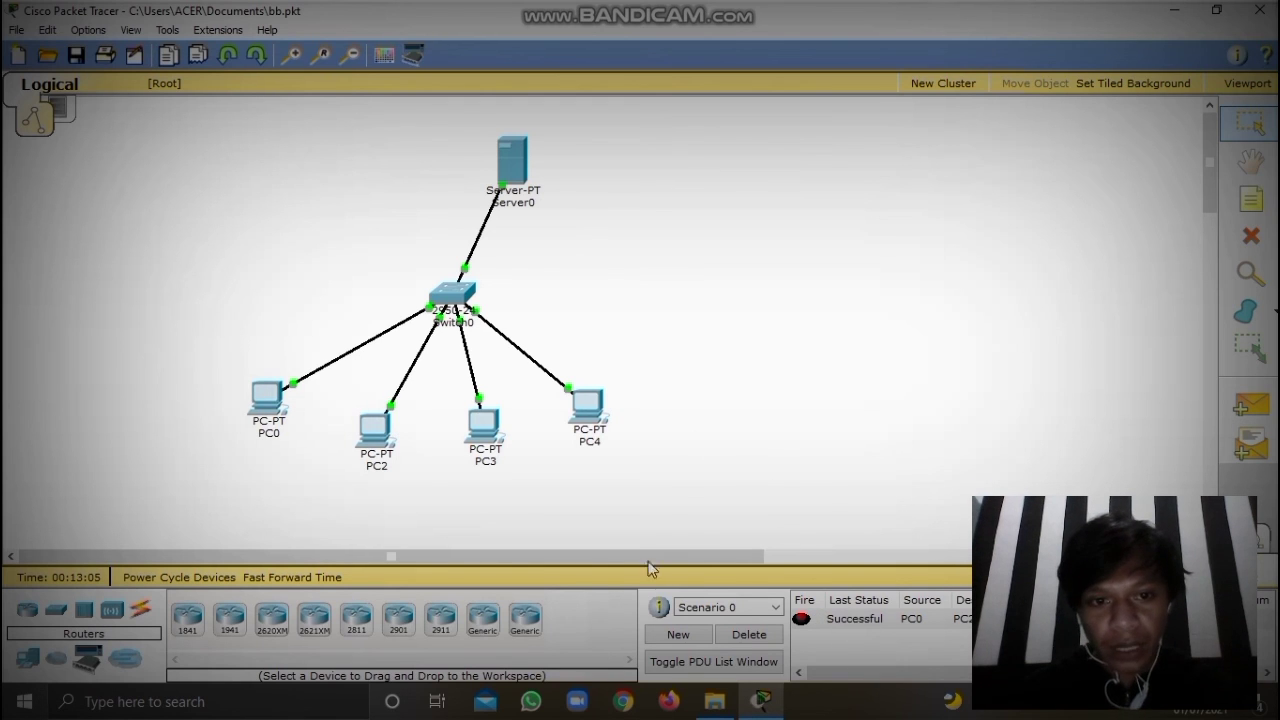
Add a simple PDU from PC3 to PC4 to test the connection between them.
{"action": "mouse_move", "coordinate": [266, 436]}
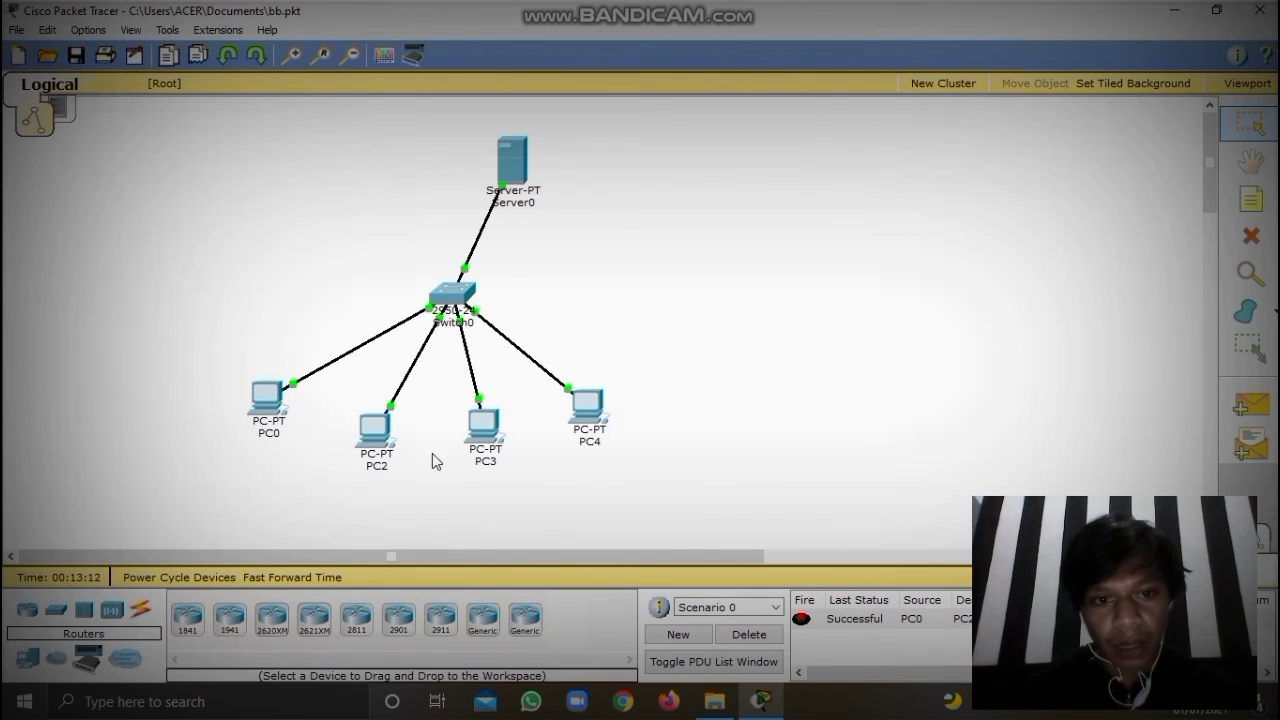
{"action": "left_click", "coordinate": [1250, 404]}
{"action": "left_click", "coordinate": [483, 424]}
{"action": "left_click", "coordinate": [590, 403]}
{"action": "left_click", "coordinate": [590, 403]}
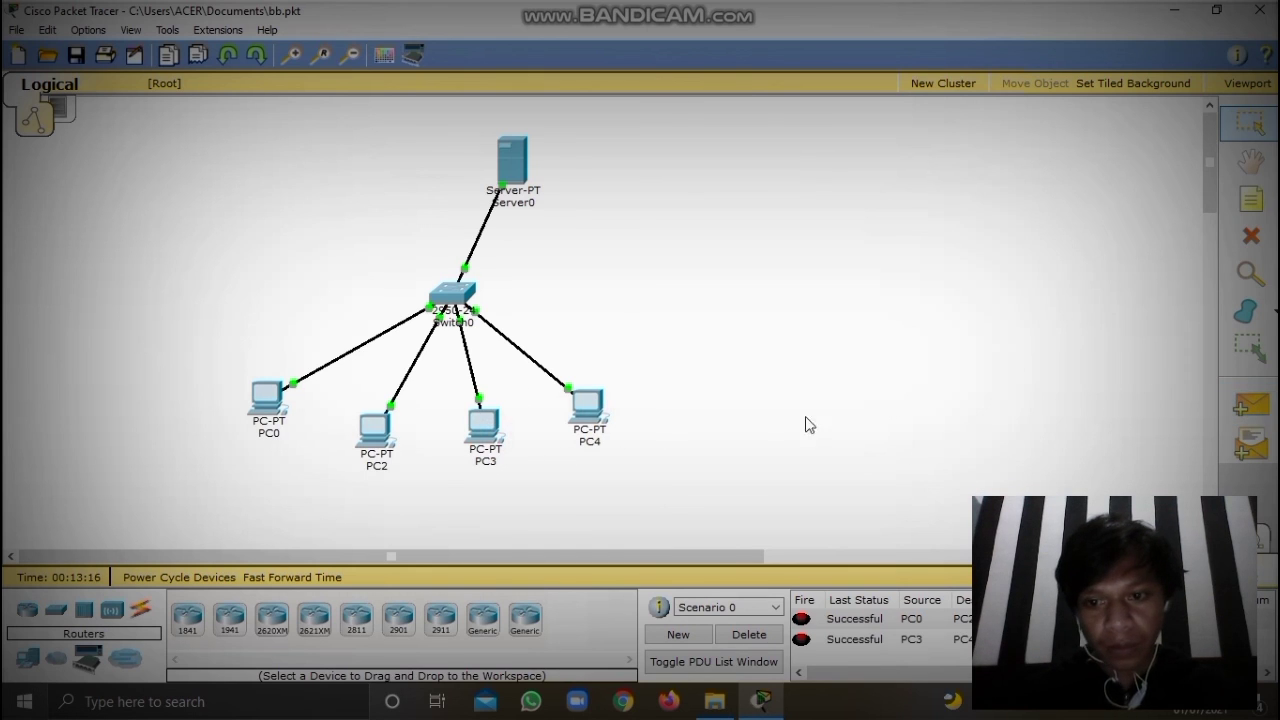
Add another simple PDU, sent from PC3 to PC2.
{"action": "left_click", "coordinate": [1238, 410]}
{"action": "left_click", "coordinate": [483, 425]}
{"action": "left_click", "coordinate": [379, 431]}
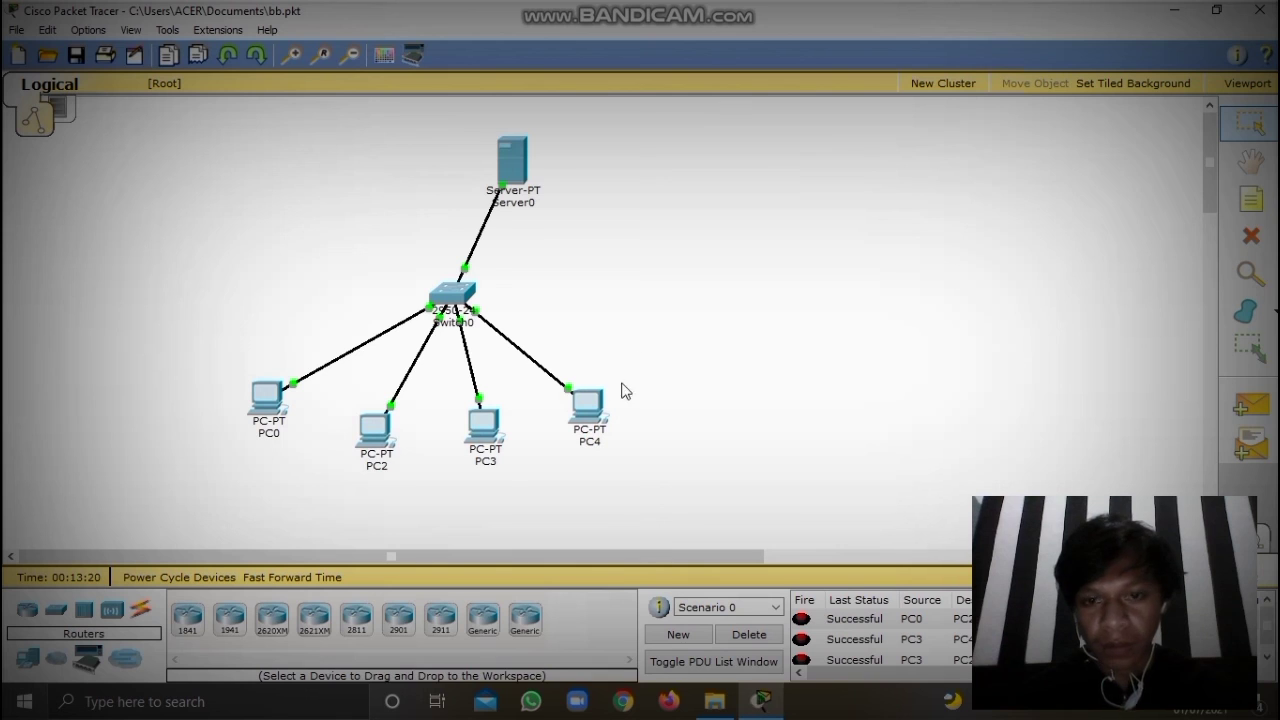
Add a simple PDU from PC4 to PC3 and review the delivery statuses in the PDU list.
{"action": "left_click", "coordinate": [1250, 404]}
{"action": "left_click", "coordinate": [588, 405]}
{"action": "left_click", "coordinate": [485, 424]}
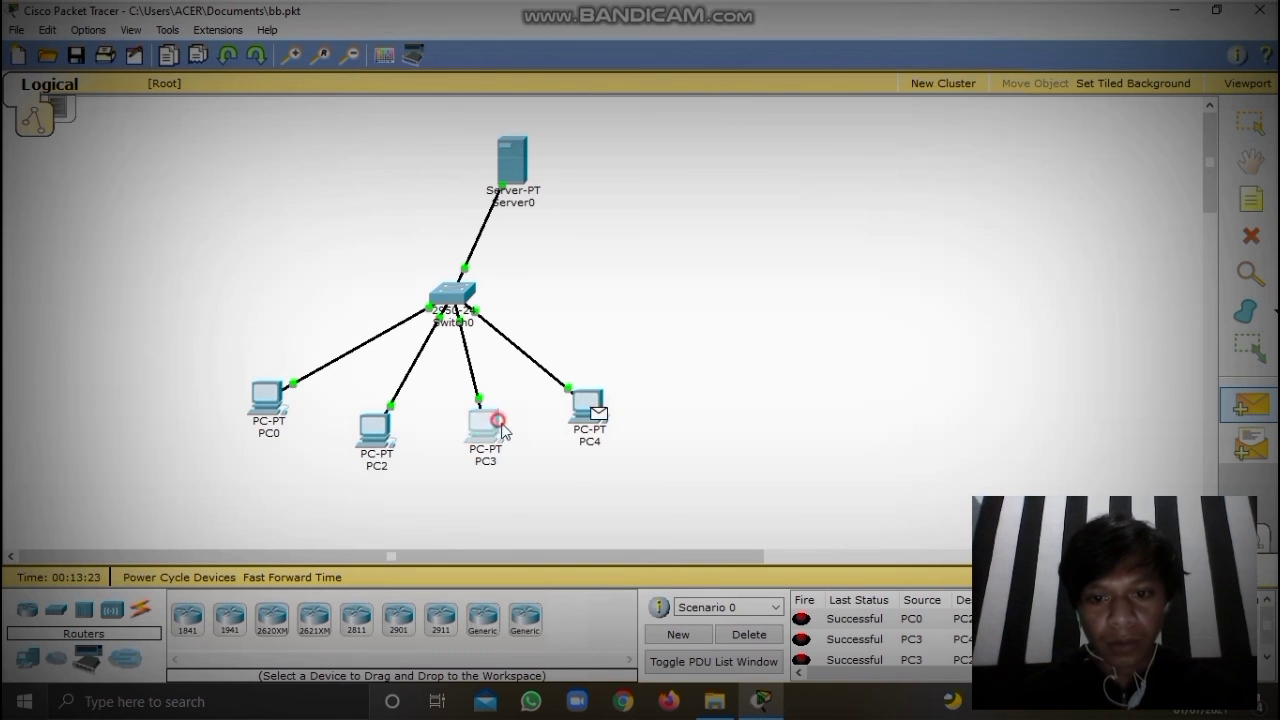
{"action": "scroll", "coordinate": [851, 647], "scroll_direction": "up", "scroll_amount": 1}
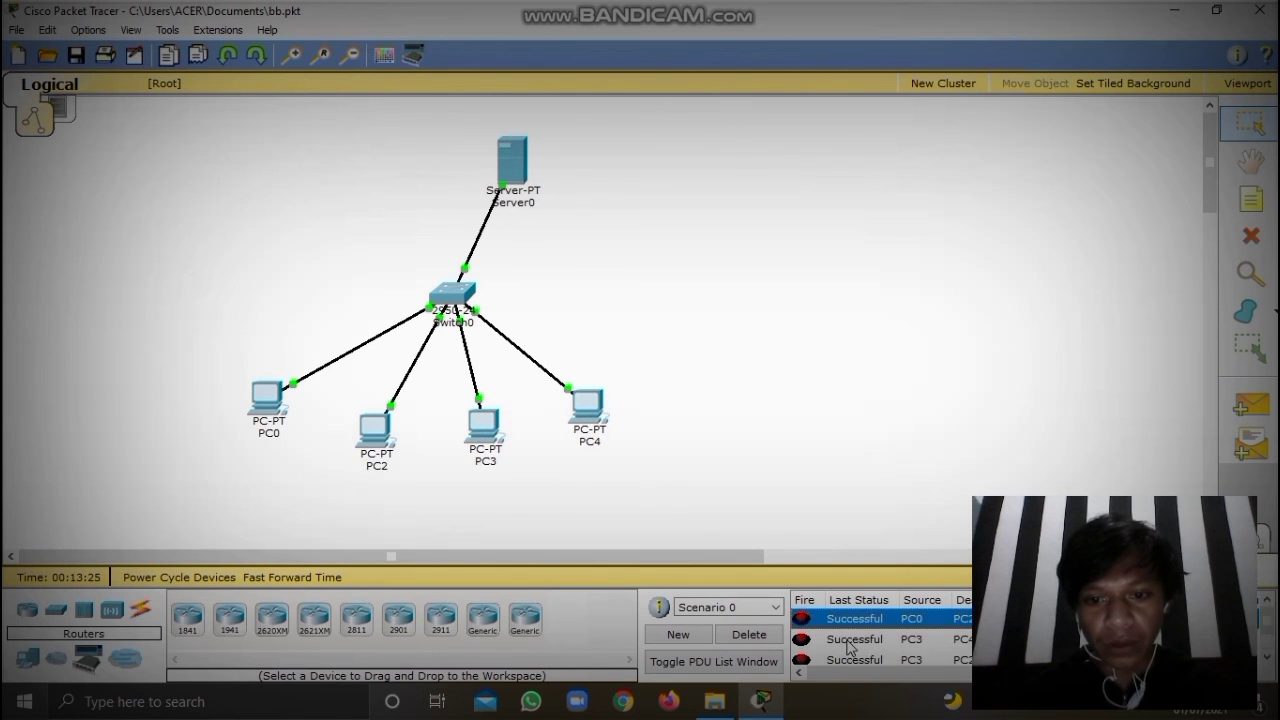
{"action": "scroll", "coordinate": [850, 647], "scroll_direction": "down", "scroll_amount": 1}
{"action": "scroll", "coordinate": [848, 645], "scroll_direction": "up", "scroll_amount": 1}
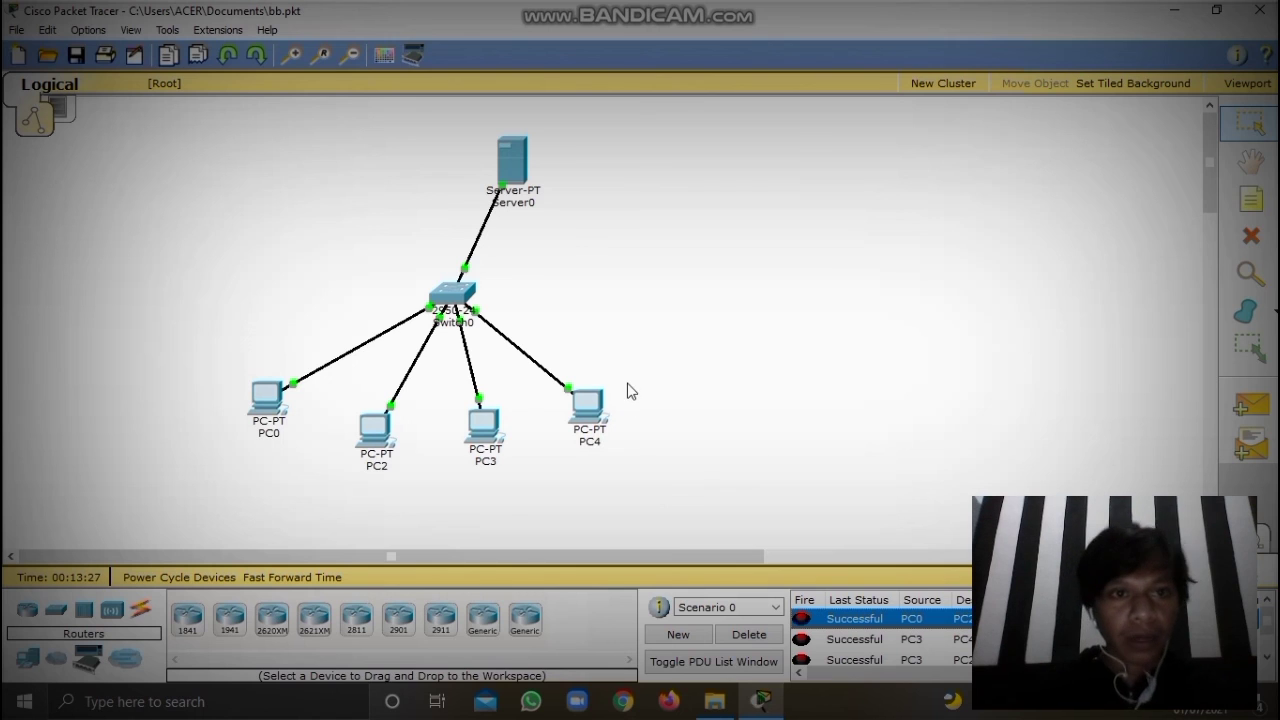